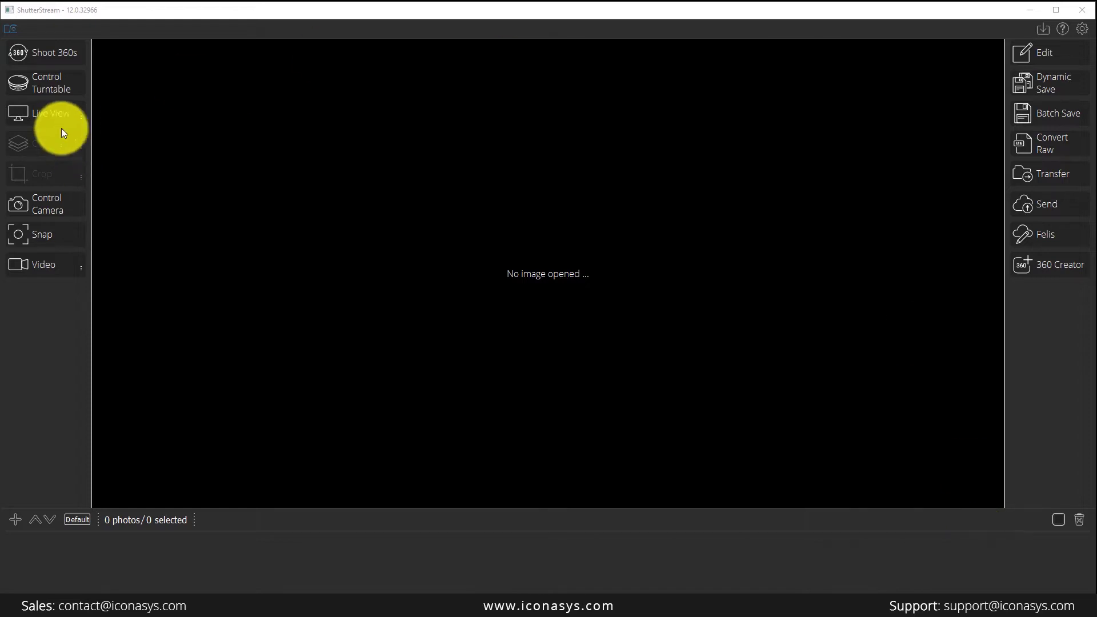
Step: Start Live View and open Canon Camera Settings, moved to the right screen edge
{"action": "left_click", "coordinate": [32, 114]}
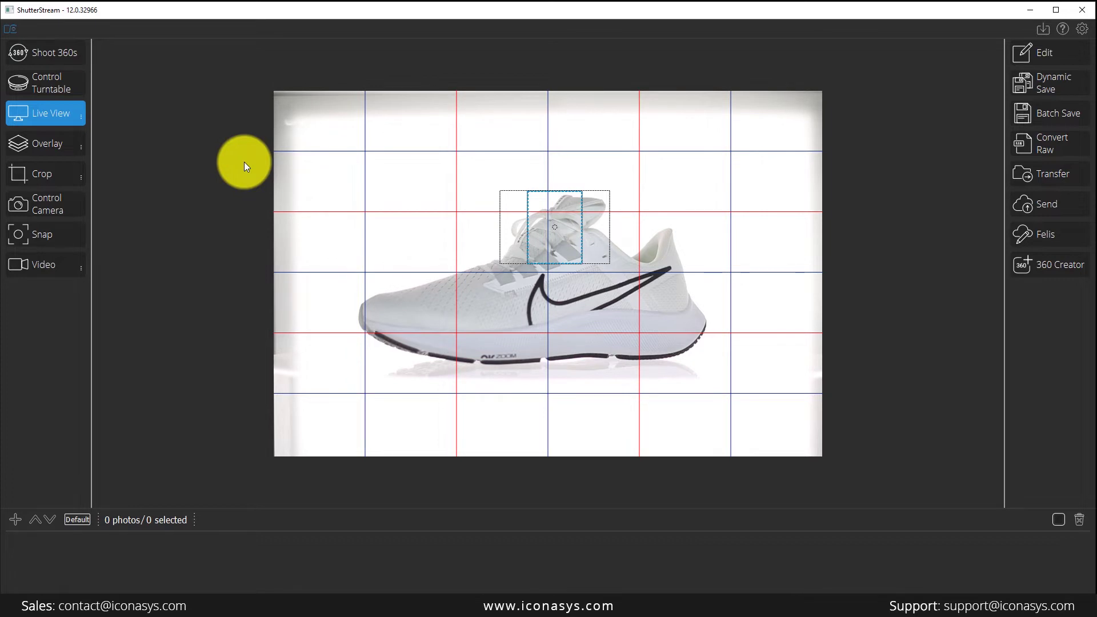
{"action": "left_click", "coordinate": [51, 210]}
{"action": "left_click_drag", "start_coordinate": [682, 53], "coordinate": [874, 54]}
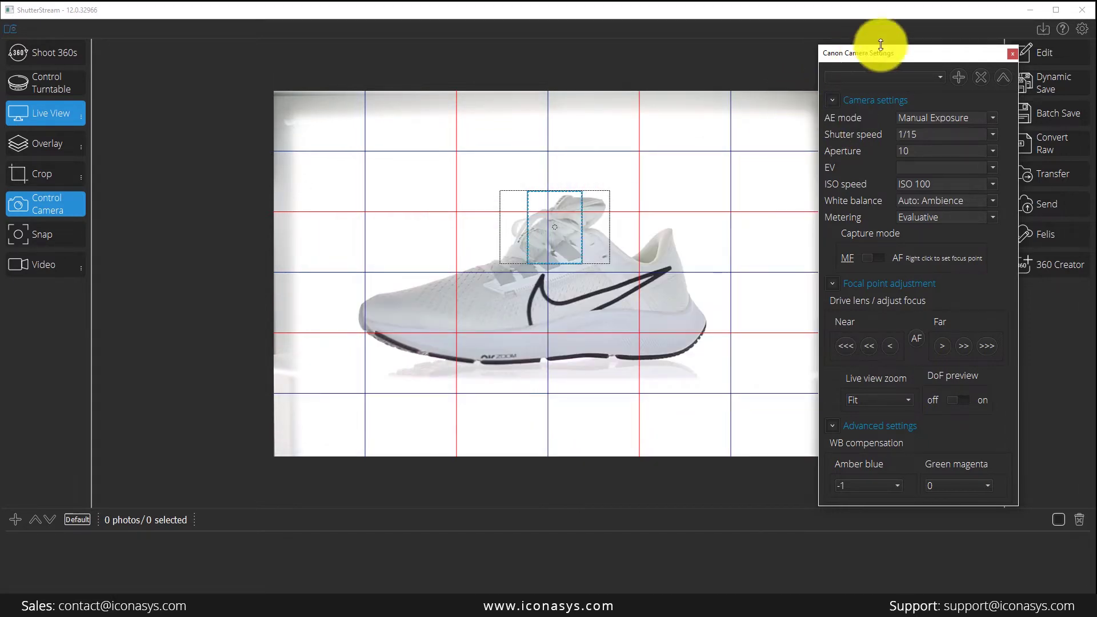
Step: Try shutter speeds 1/25, 1/10, 1/15 and 1/25, then settle on 1/13
{"action": "left_click_drag", "start_coordinate": [883, 58], "coordinate": [928, 43]}
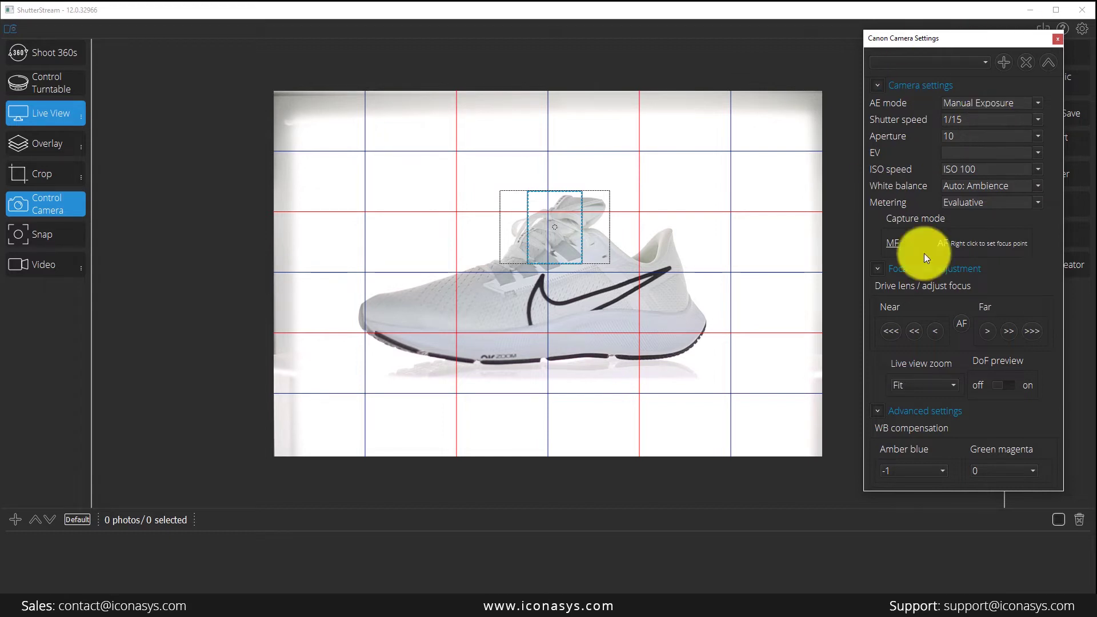
{"action": "left_click", "coordinate": [985, 119]}
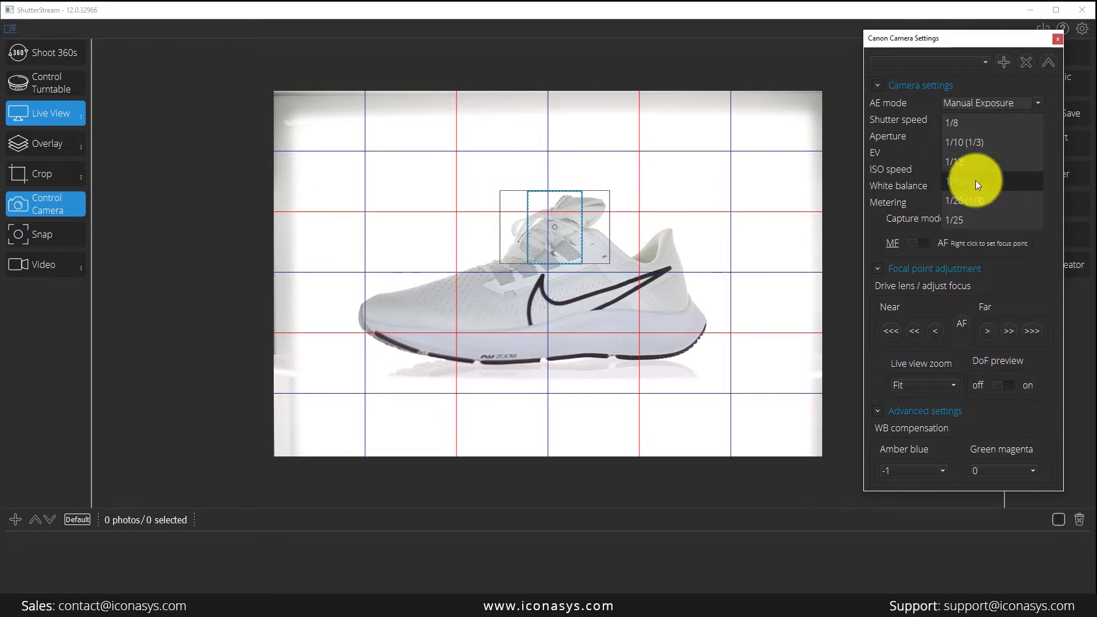
{"action": "left_click", "coordinate": [977, 216]}
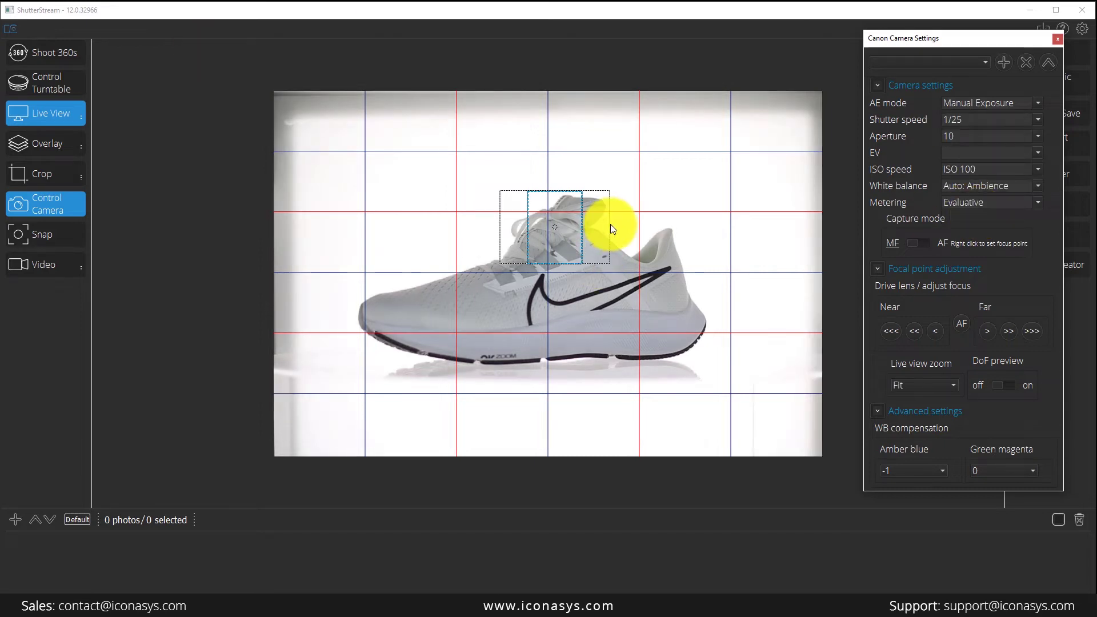
{"action": "left_click", "coordinate": [997, 121]}
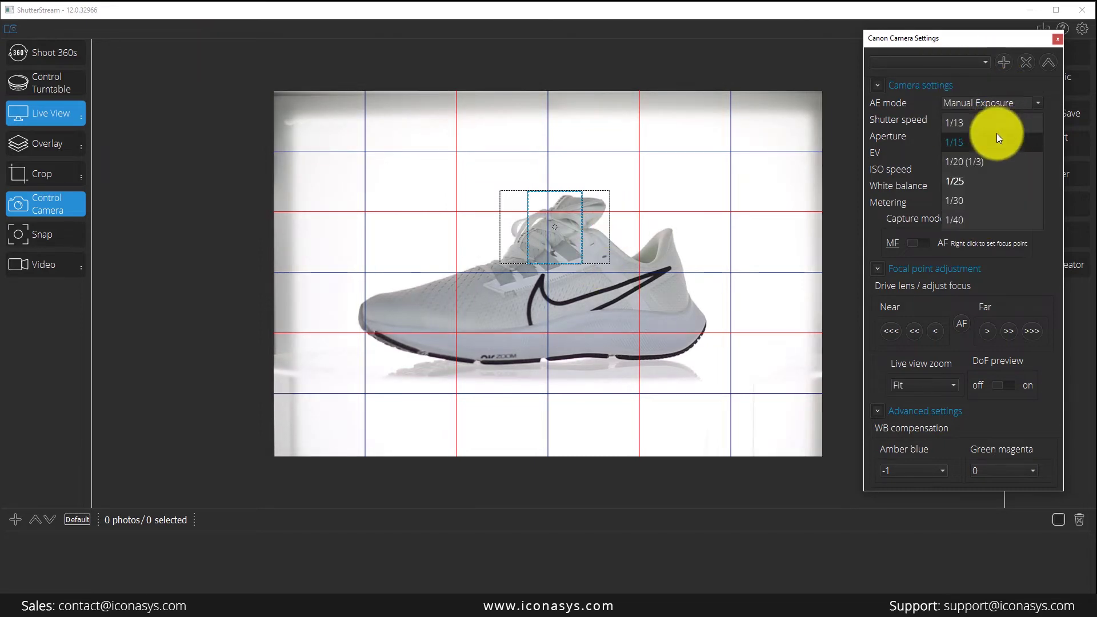
{"action": "scroll", "coordinate": [991, 129], "scroll_direction": "up", "scroll_amount": 2}
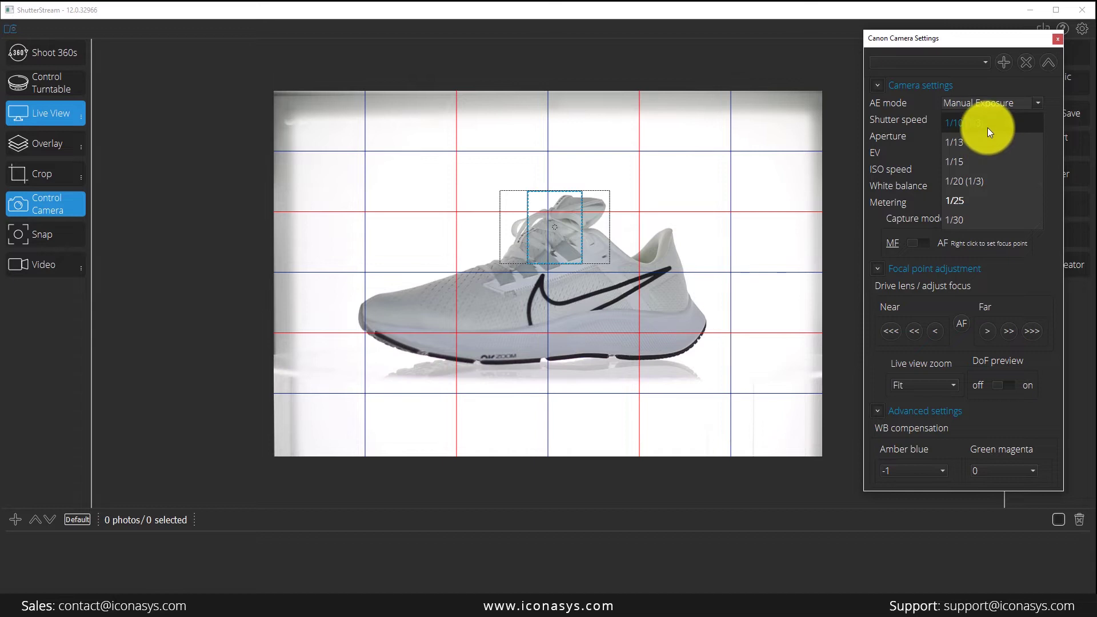
{"action": "left_click", "coordinate": [987, 124]}
{"action": "left_click", "coordinate": [969, 119]}
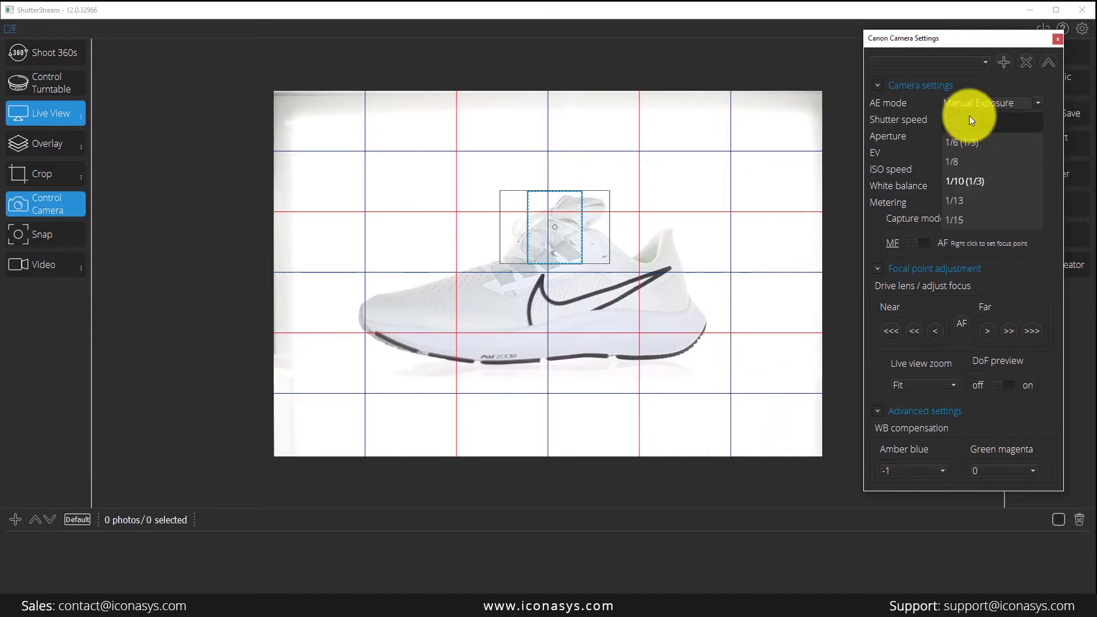
{"action": "left_click", "coordinate": [976, 218]}
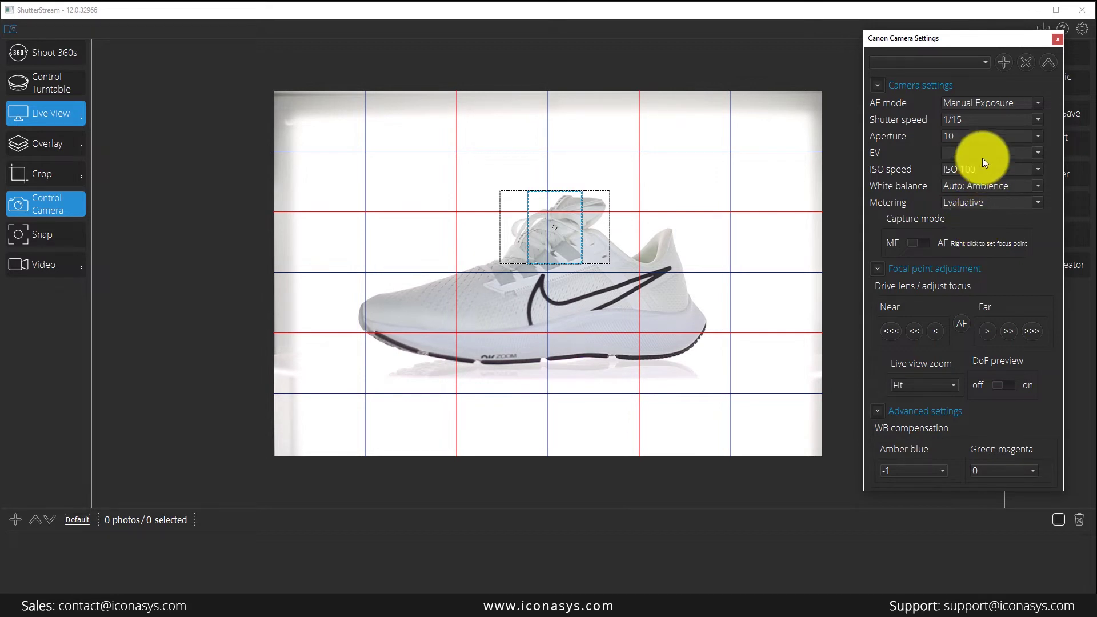
{"action": "left_click", "coordinate": [982, 122]}
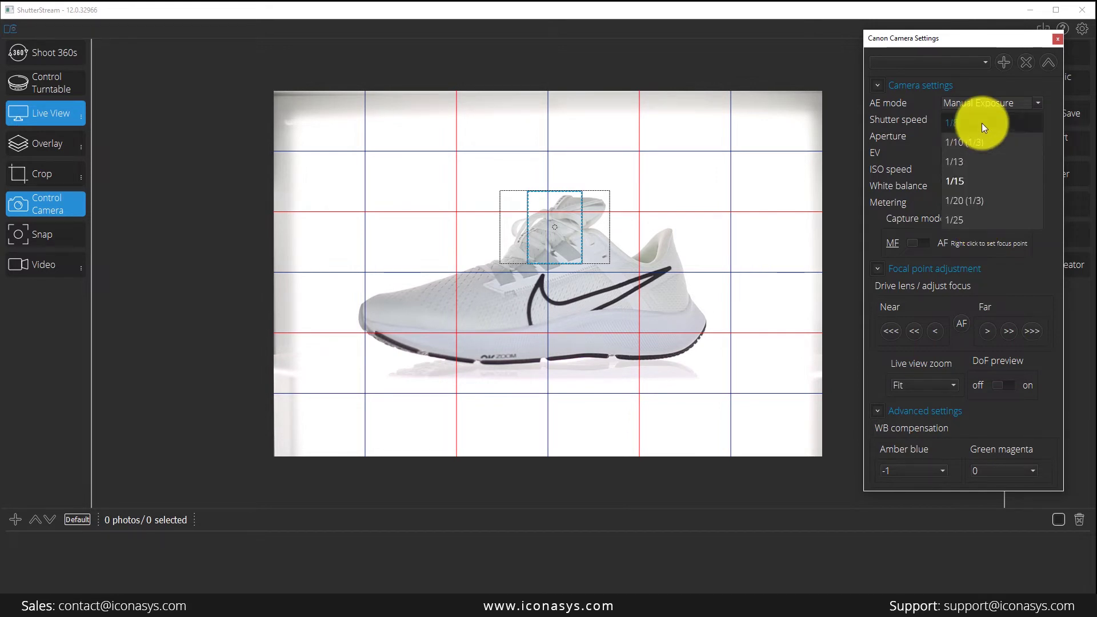
{"action": "left_click", "coordinate": [975, 212]}
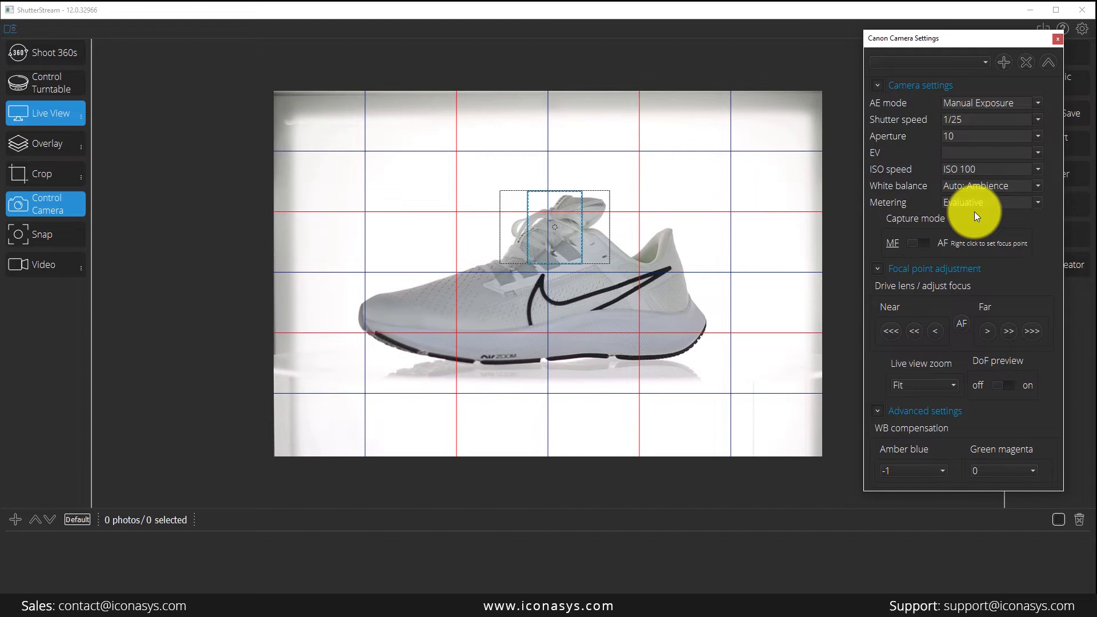
{"action": "left_click", "coordinate": [978, 120]}
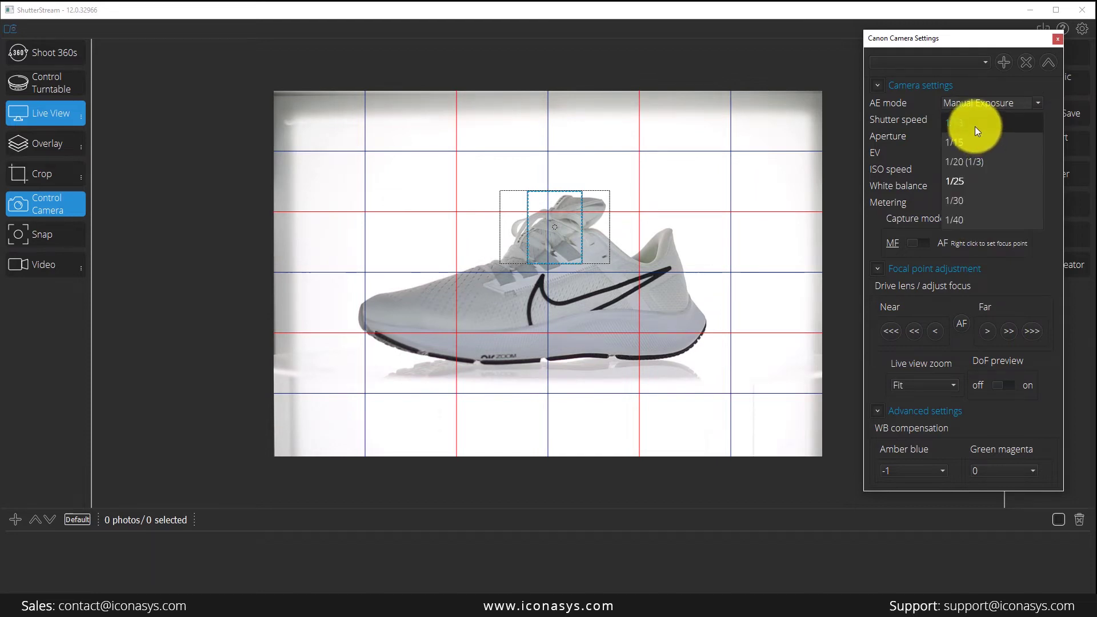
{"action": "left_click", "coordinate": [974, 126]}
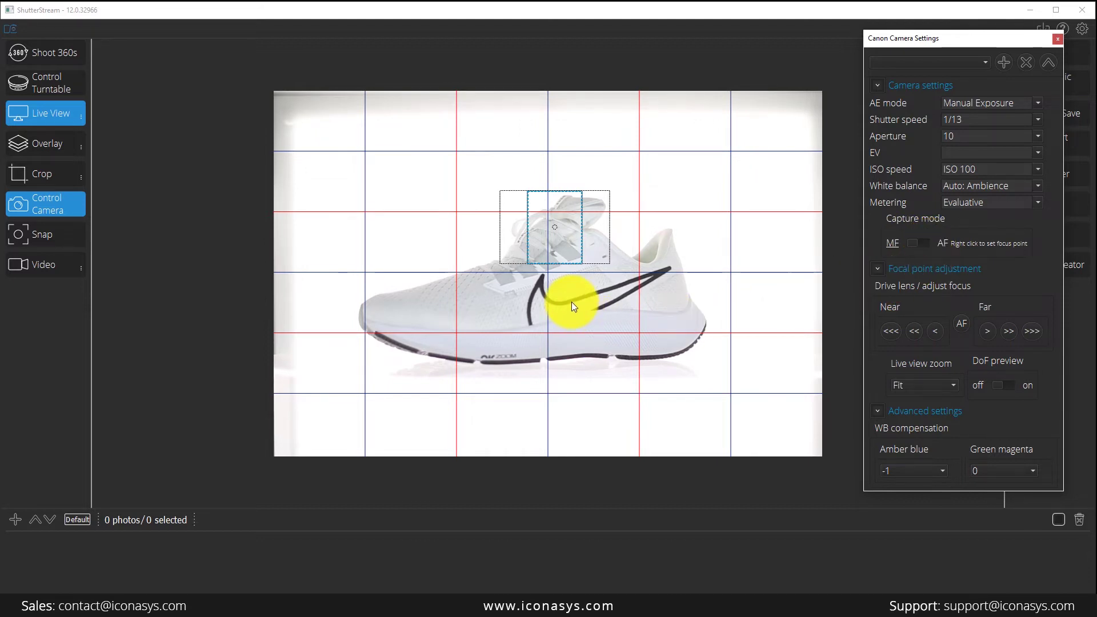
Step: Place the focus point on the shoe's side and magnify the live view to x10
{"action": "right_click", "coordinate": [524, 306]}
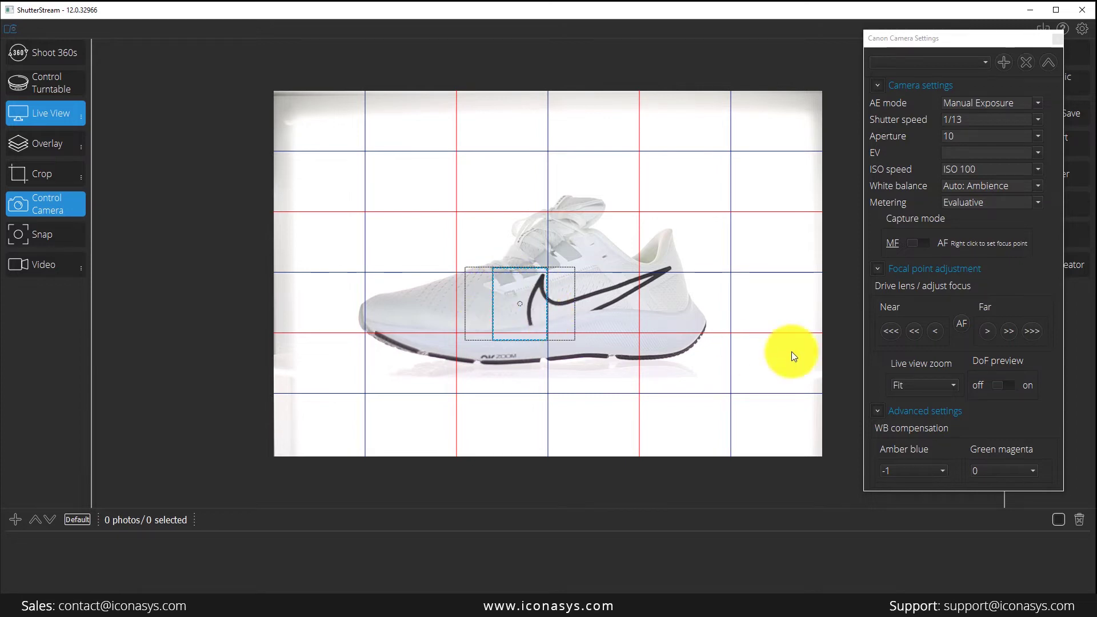
{"action": "left_click", "coordinate": [920, 383]}
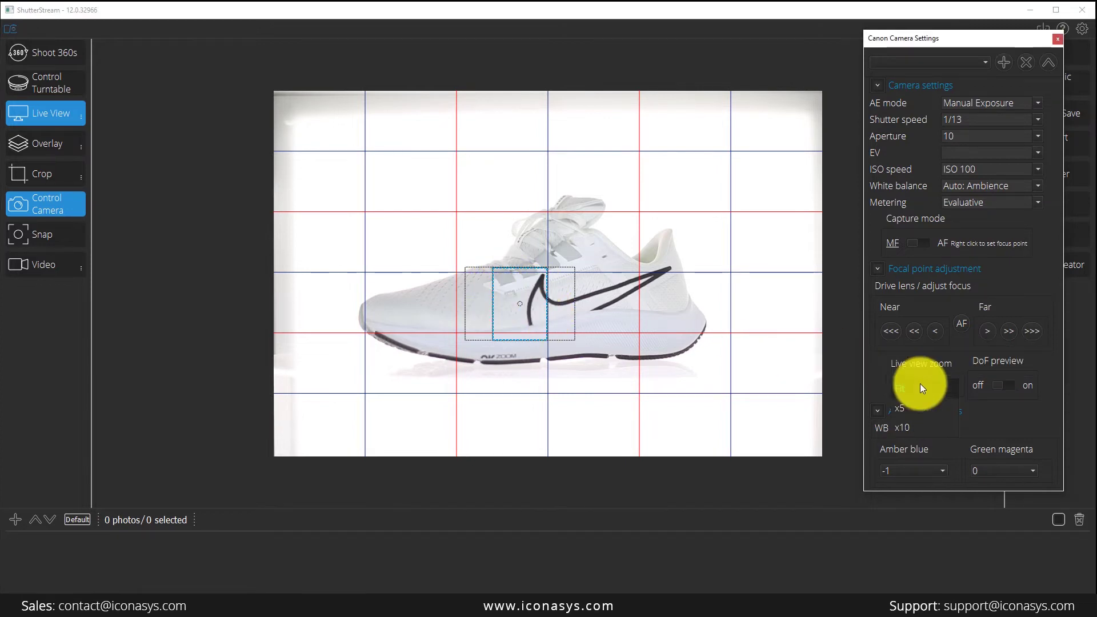
{"action": "left_click", "coordinate": [917, 427]}
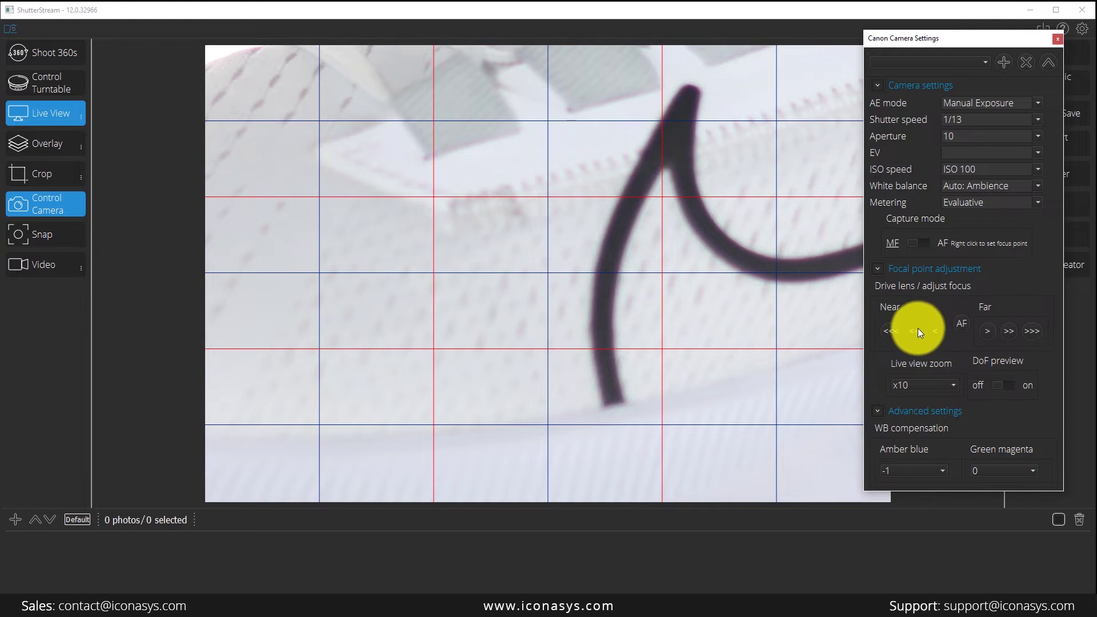
Step: Sharpen the fabric texture with the Near and Far focus buttons, then return zoom to Fit
{"action": "left_click", "coordinate": [916, 331]}
{"action": "left_click", "coordinate": [915, 332]}
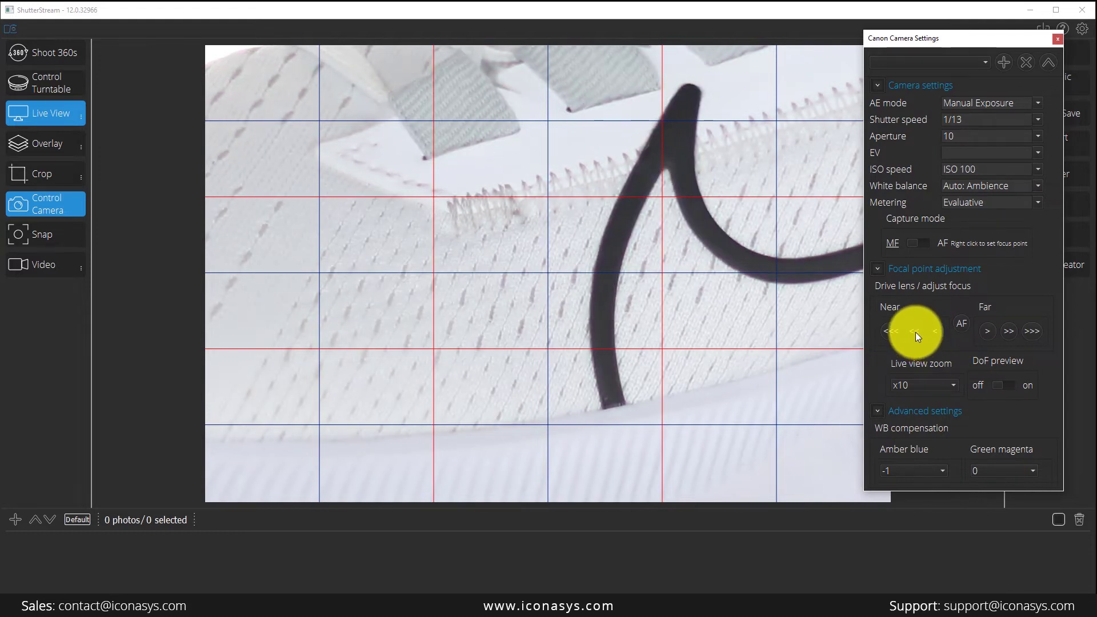
{"action": "left_click", "coordinate": [972, 334]}
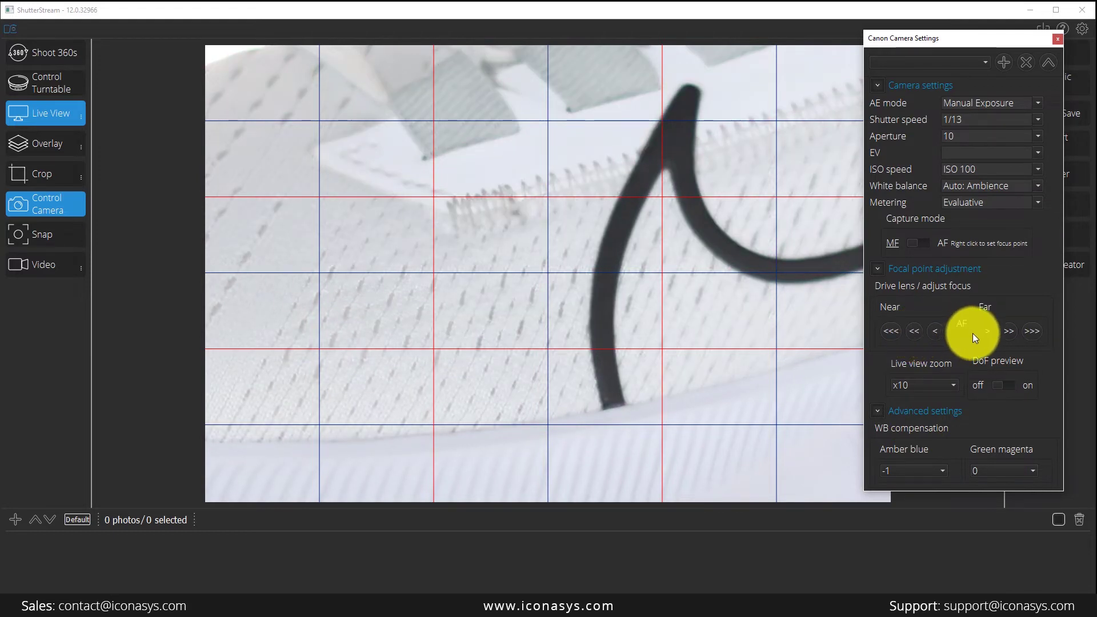
{"action": "left_click", "coordinate": [1009, 331]}
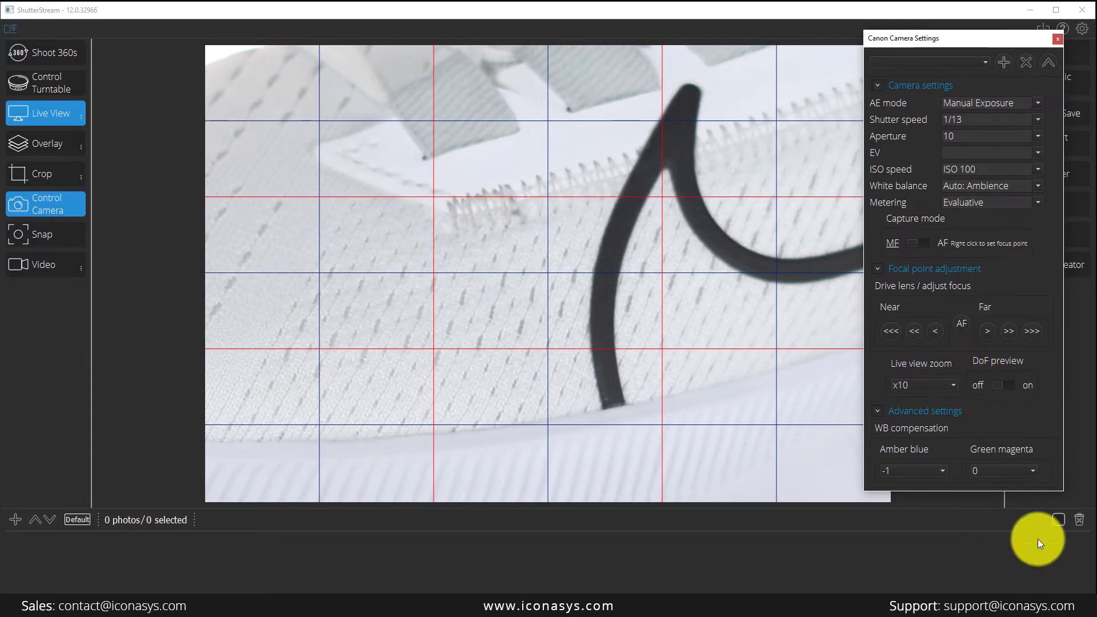
{"action": "left_click", "coordinate": [947, 388]}
{"action": "left_click", "coordinate": [940, 392]}
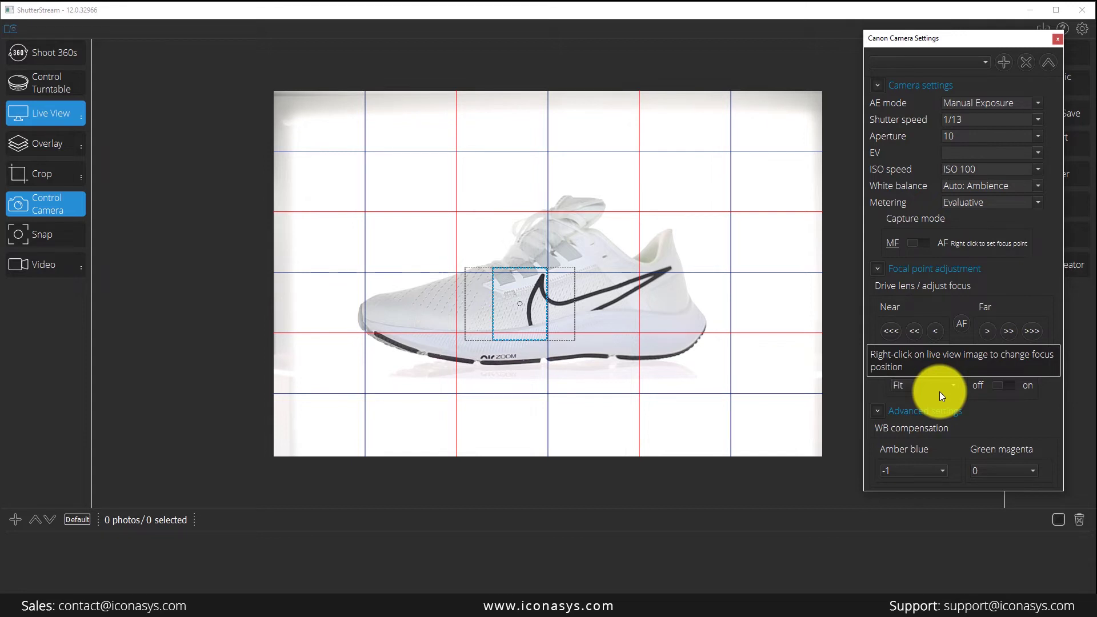
Step: Swap the camera settings for Turntable Settings and spin the sneaker counterclockwise
{"action": "left_click", "coordinate": [1057, 39]}
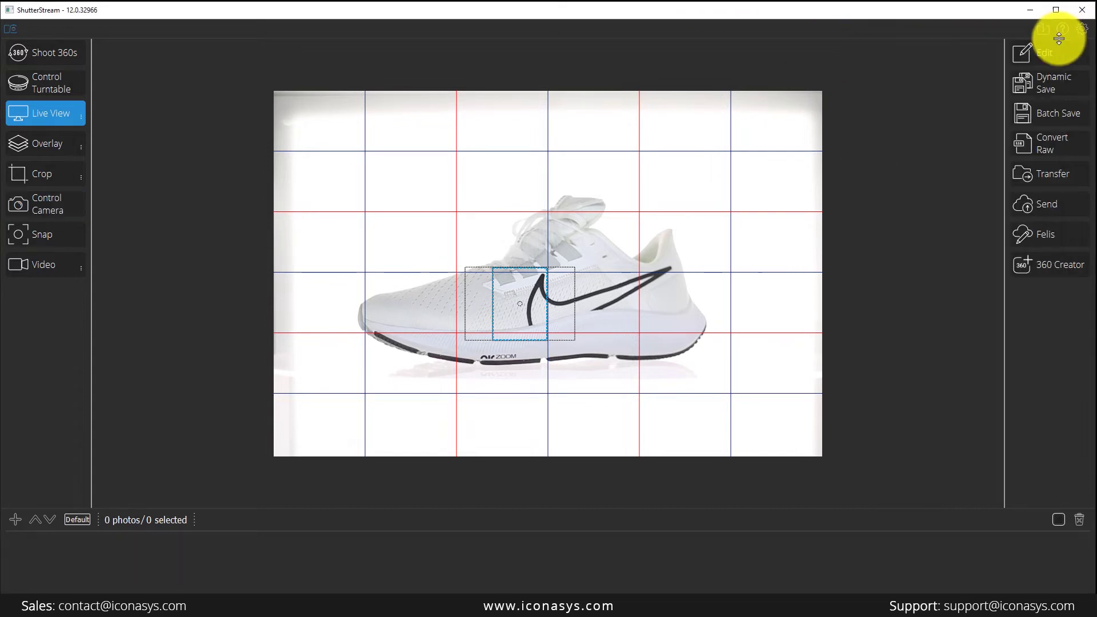
{"action": "left_click", "coordinate": [48, 88]}
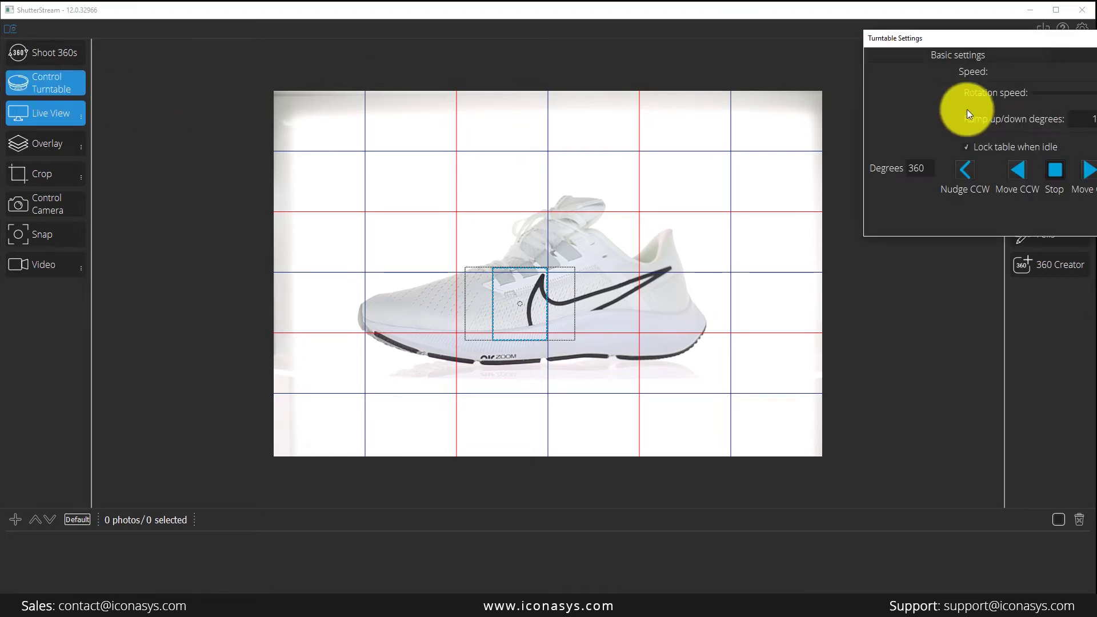
{"action": "left_click_drag", "start_coordinate": [1018, 39], "coordinate": [967, 74]}
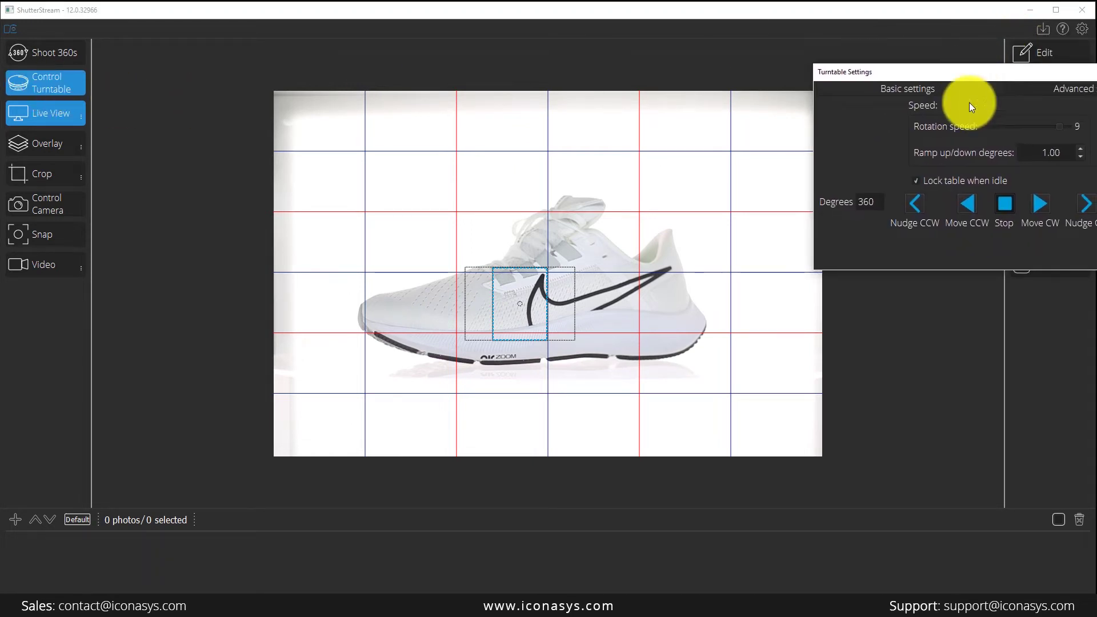
{"action": "left_click", "coordinate": [972, 201]}
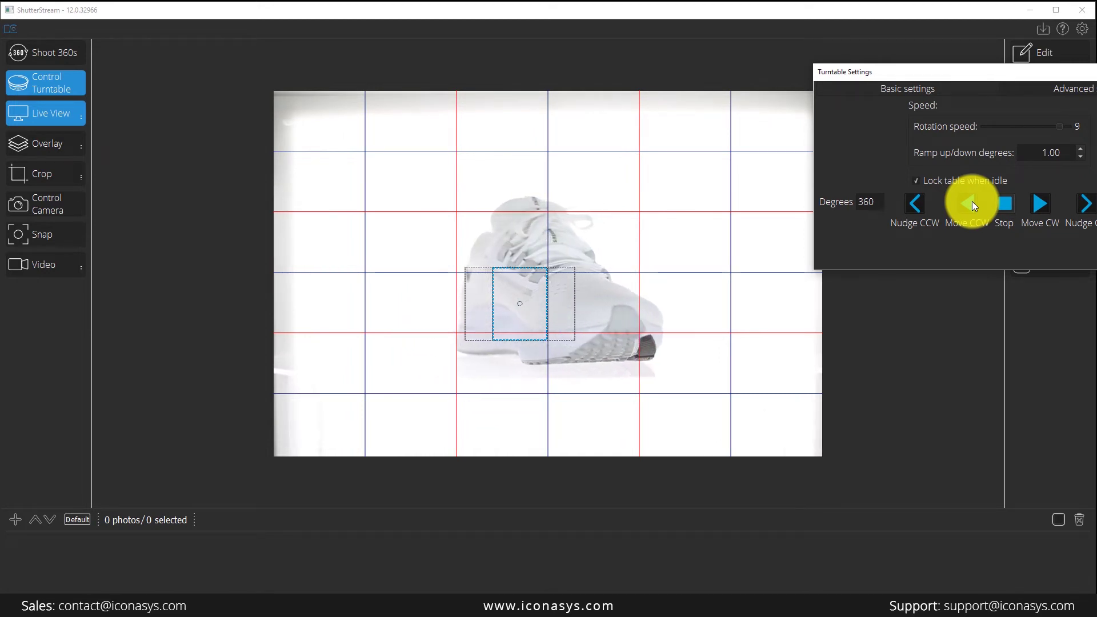
Step: Draw a crop box around the sneaker, shift it slightly right, and stop the turntable
{"action": "left_click", "coordinate": [61, 175]}
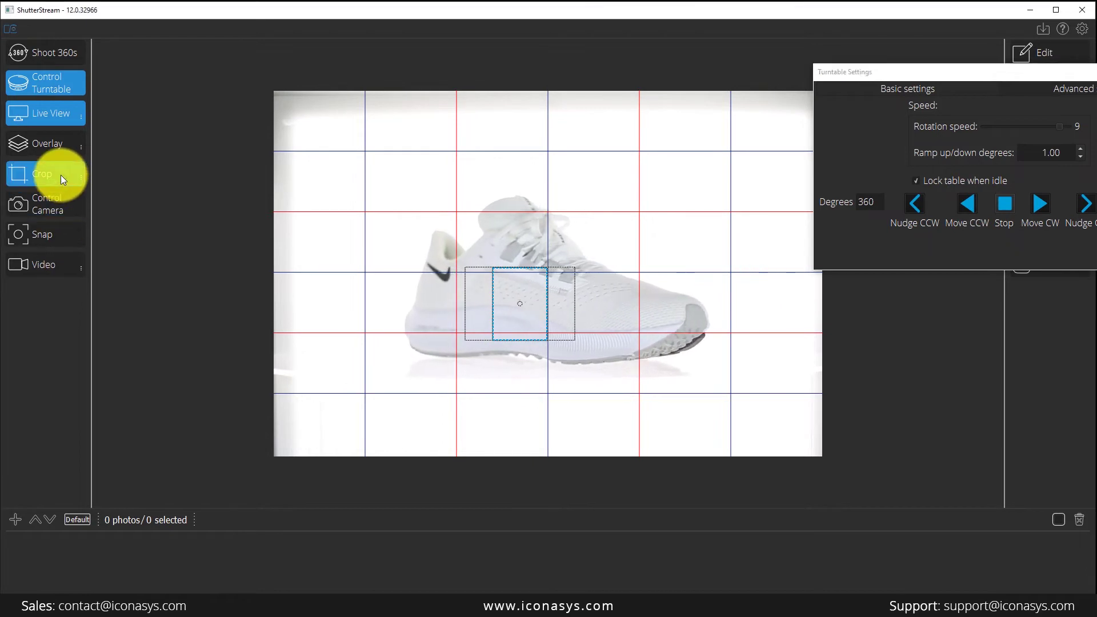
{"action": "left_click_drag", "start_coordinate": [340, 133], "coordinate": [733, 390]}
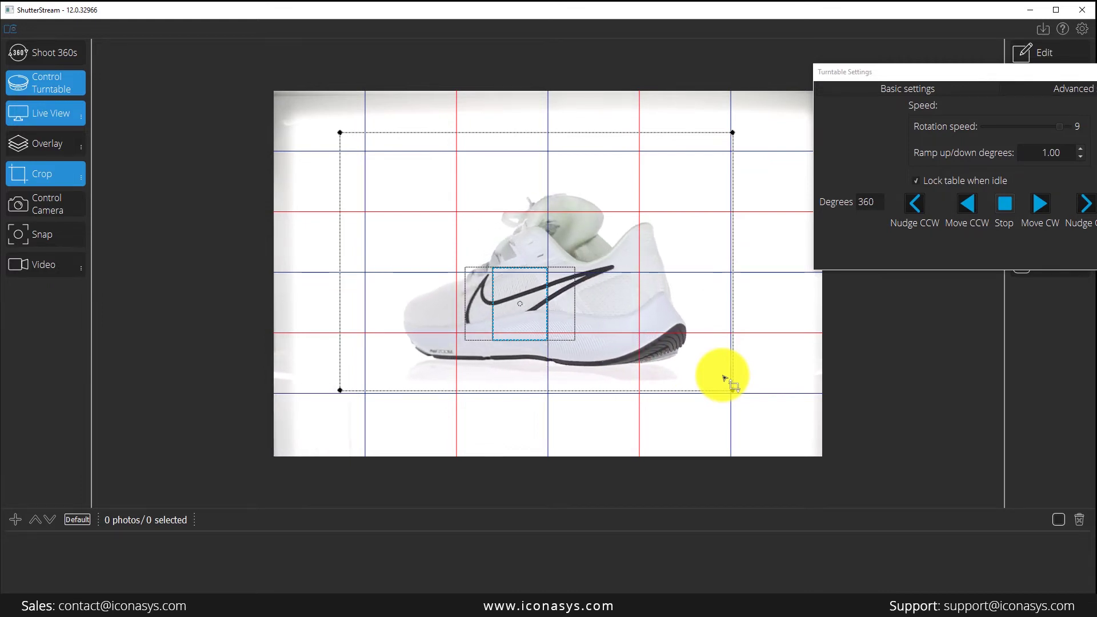
{"action": "left_click_drag", "start_coordinate": [715, 302], "coordinate": [728, 303]}
{"action": "left_click", "coordinate": [1004, 204]}
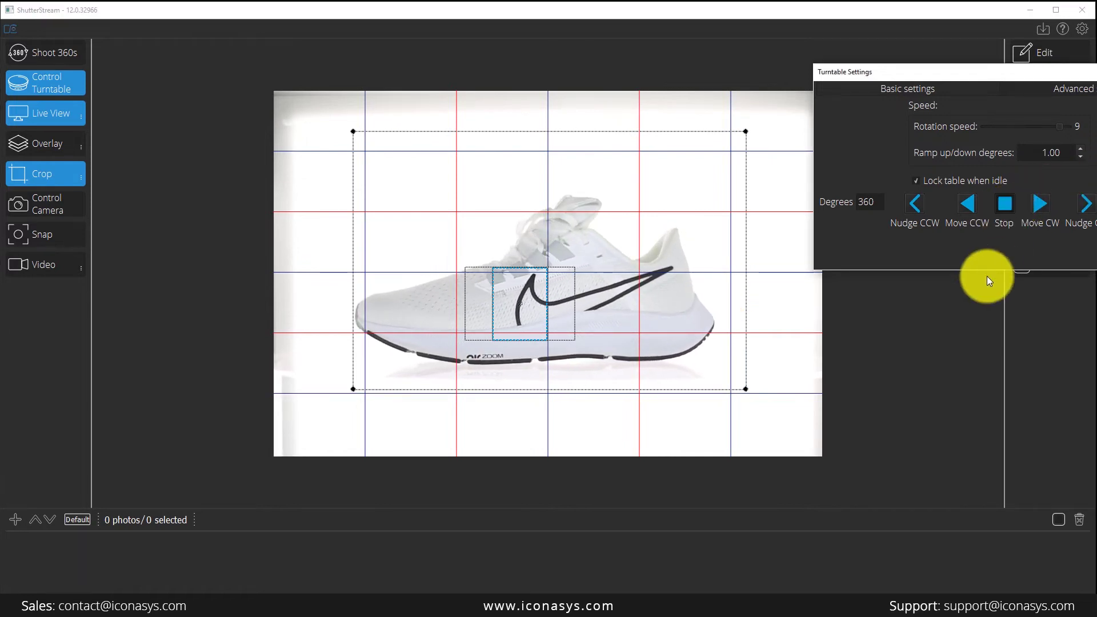
Step: Close Turntable Settings and re-enable the crop box, nudged slightly up-left around the shoe
{"action": "left_click", "coordinate": [54, 169]}
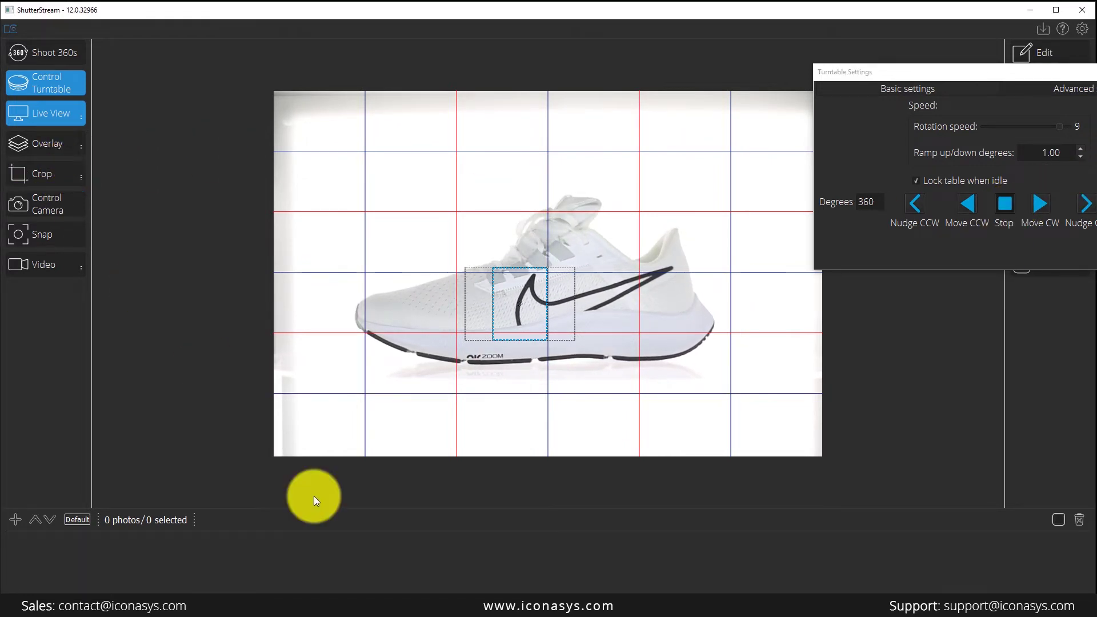
{"action": "left_click_drag", "start_coordinate": [1045, 68], "coordinate": [857, 96]}
{"action": "left_click", "coordinate": [993, 96]}
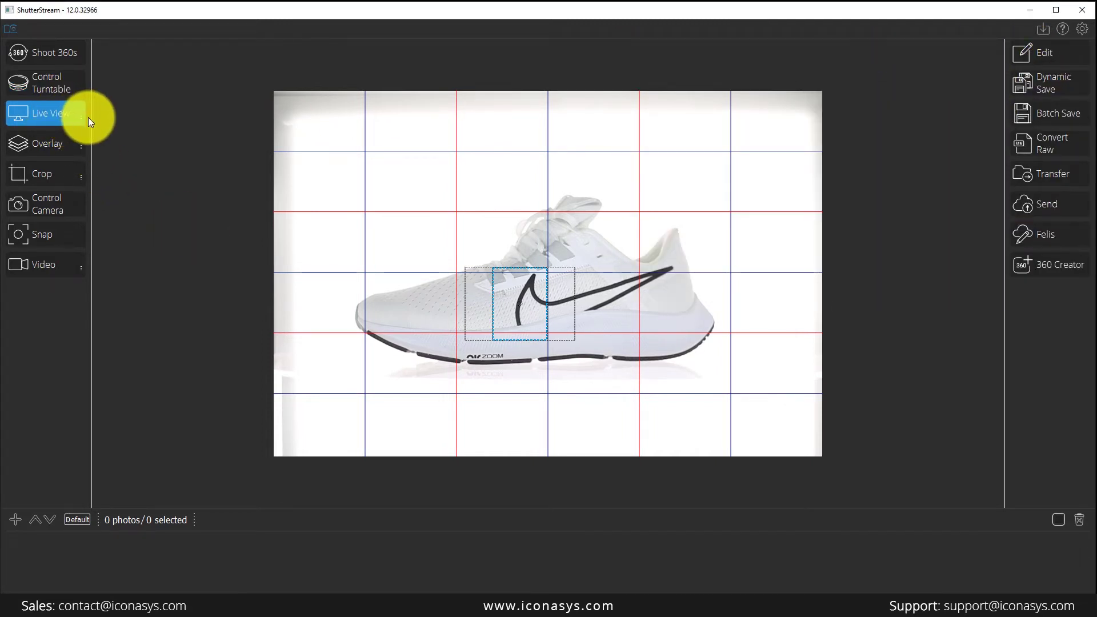
{"action": "left_click", "coordinate": [70, 173]}
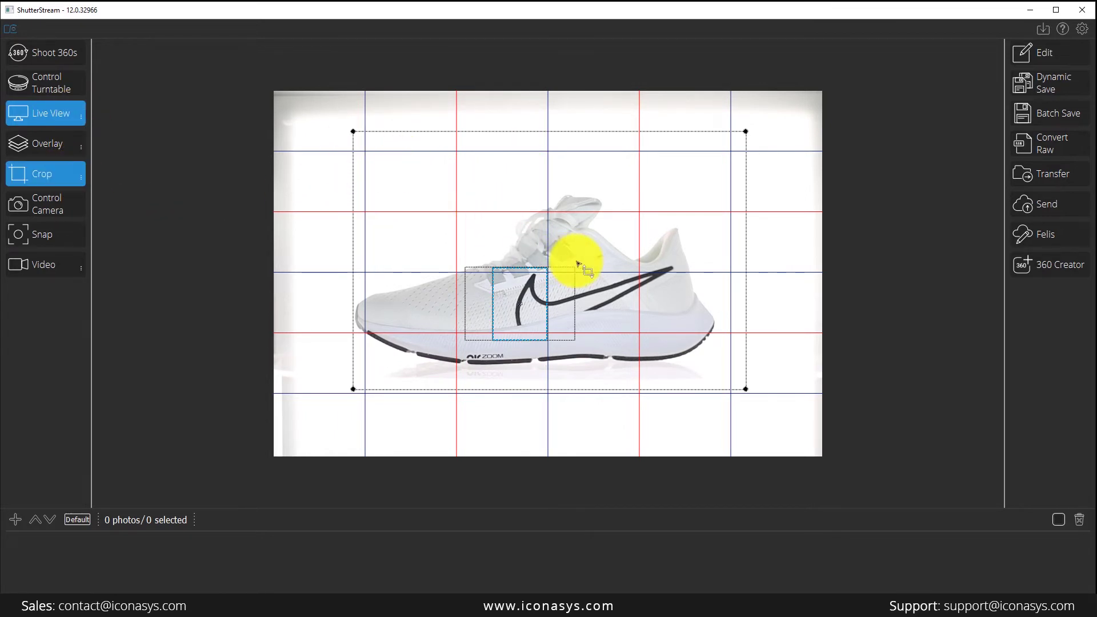
{"action": "left_click_drag", "start_coordinate": [570, 266], "coordinate": [565, 264]}
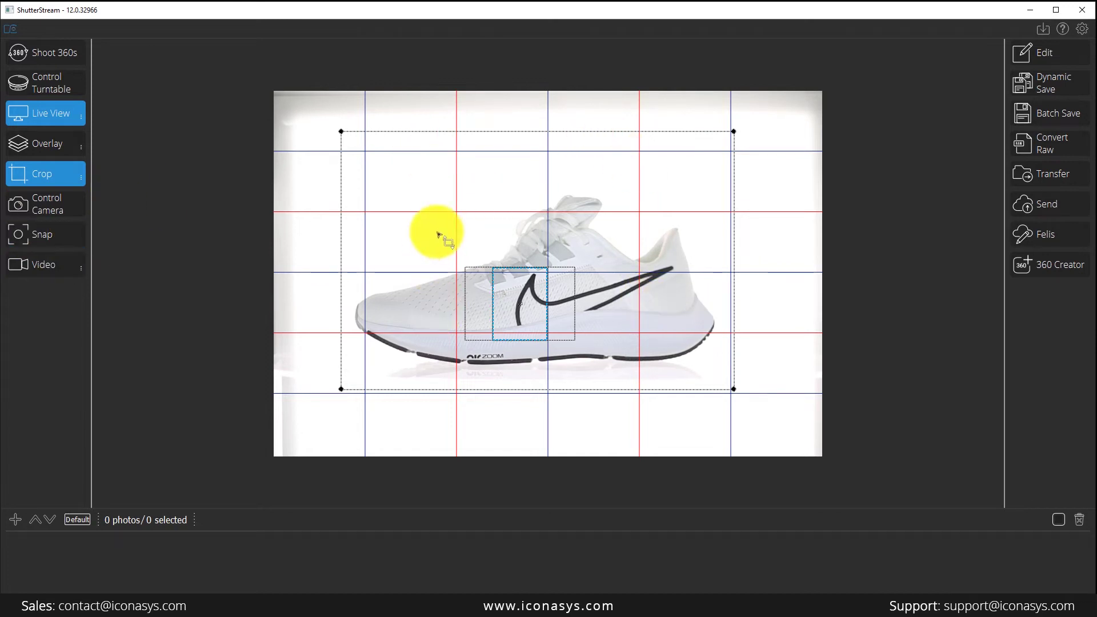
Step: Snap the first cropped sneaker photo and return to Live View with its options window
{"action": "left_click", "coordinate": [47, 236]}
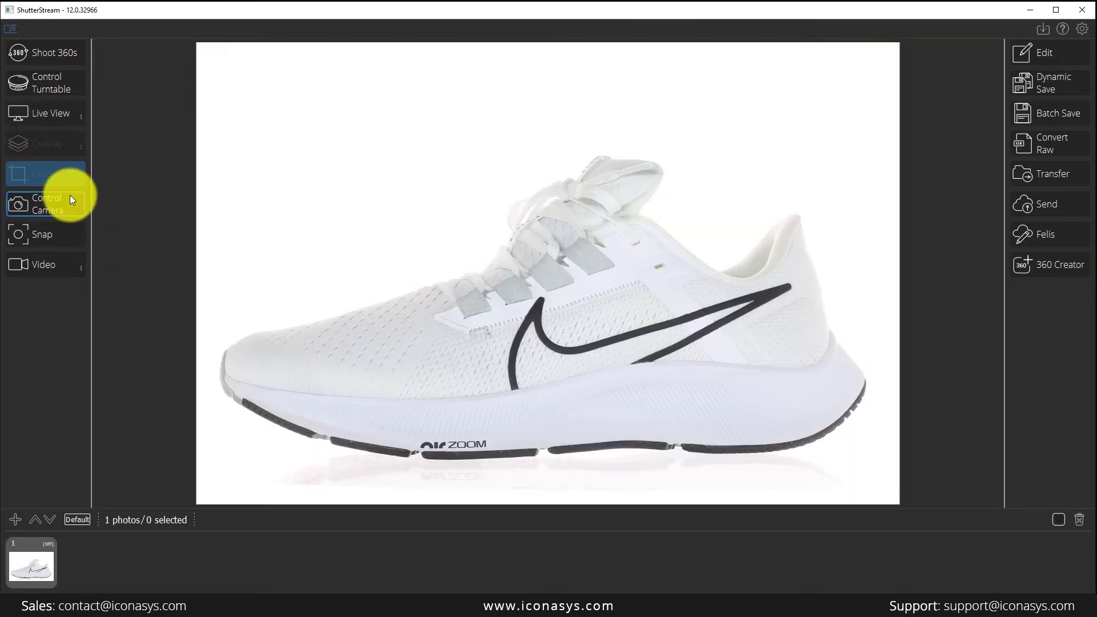
{"action": "left_click", "coordinate": [50, 117]}
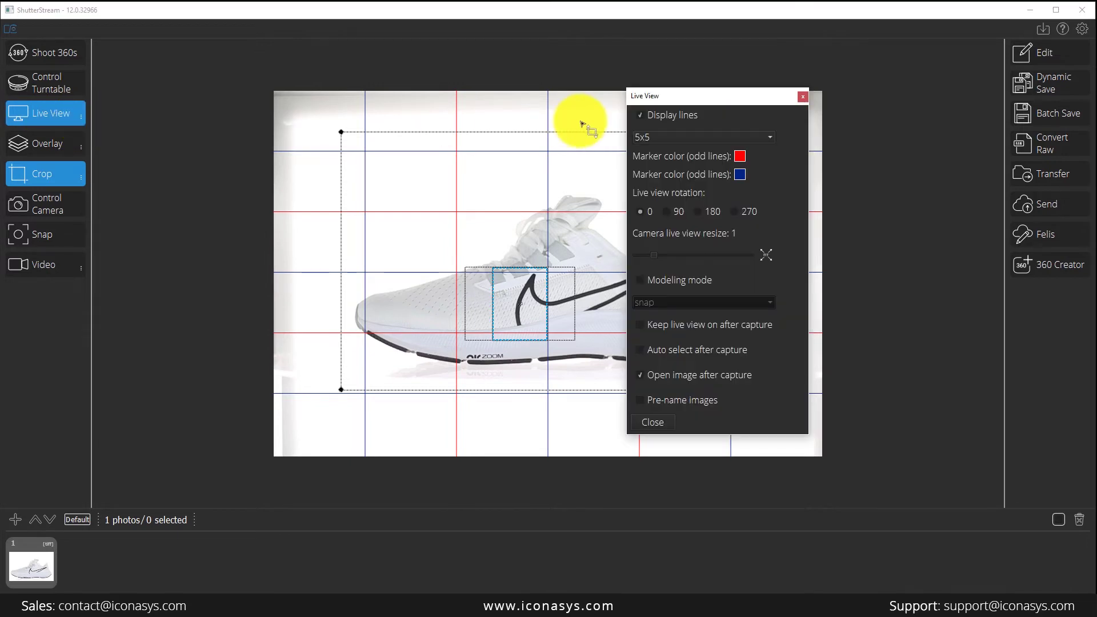
Step: Move the Live View panel right, preview a 12x12 grid, then restore 5x5
{"action": "left_click_drag", "start_coordinate": [667, 98], "coordinate": [887, 61]}
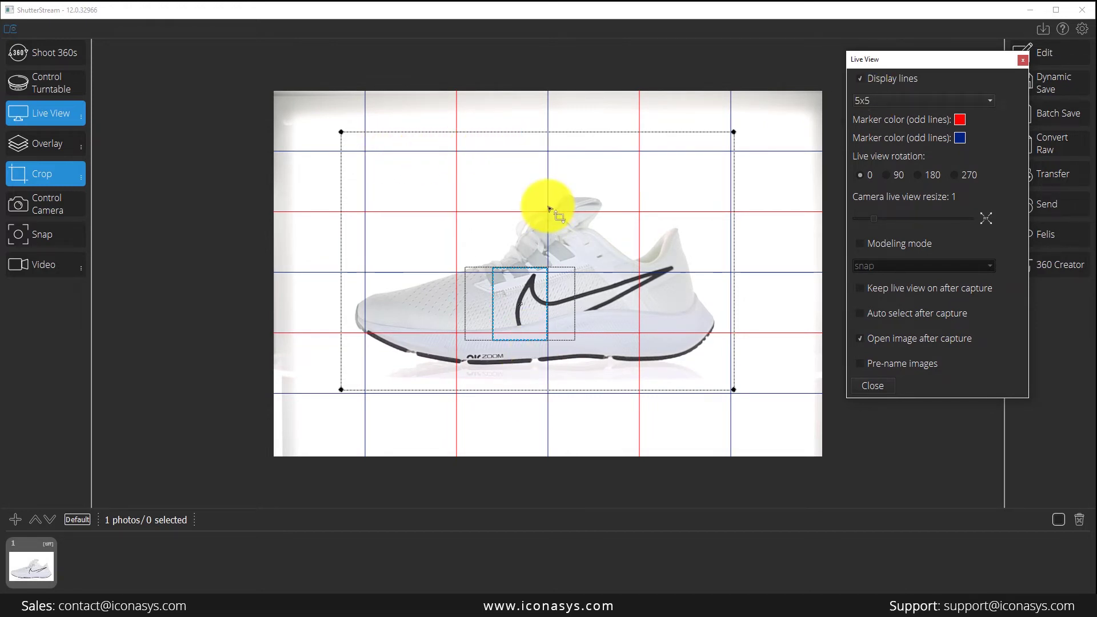
{"action": "left_click", "coordinate": [926, 100]}
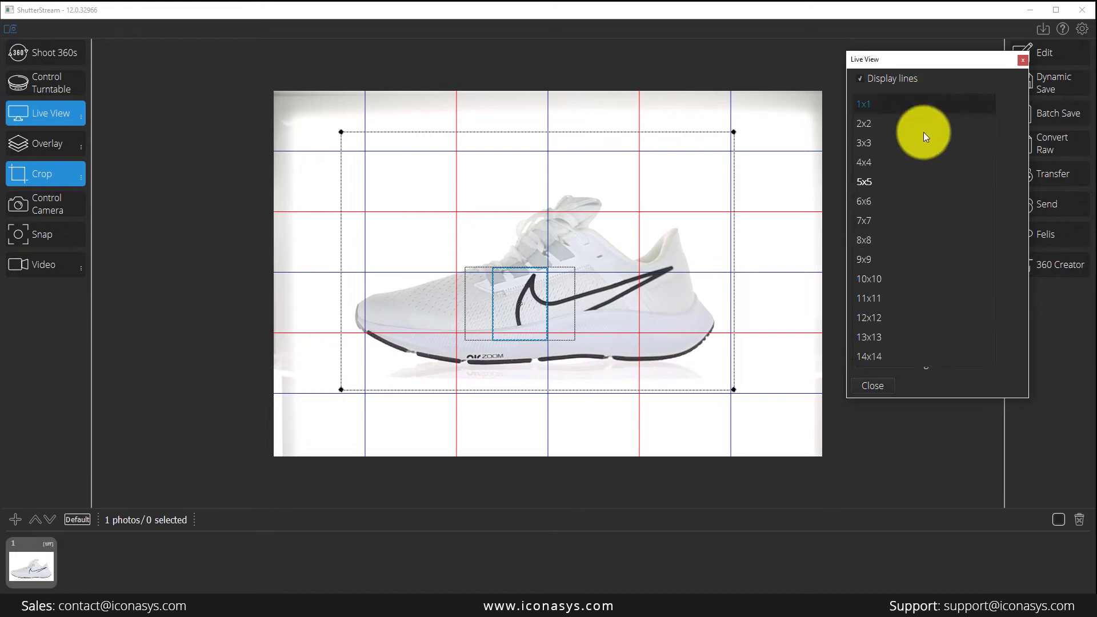
{"action": "left_click", "coordinate": [910, 323]}
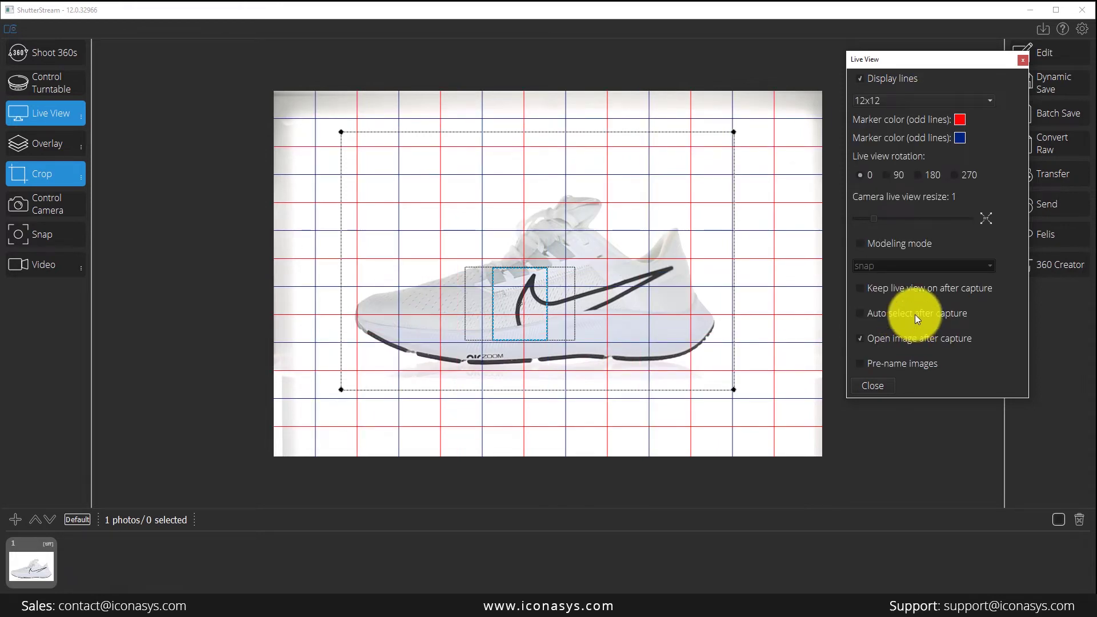
{"action": "left_click", "coordinate": [914, 101]}
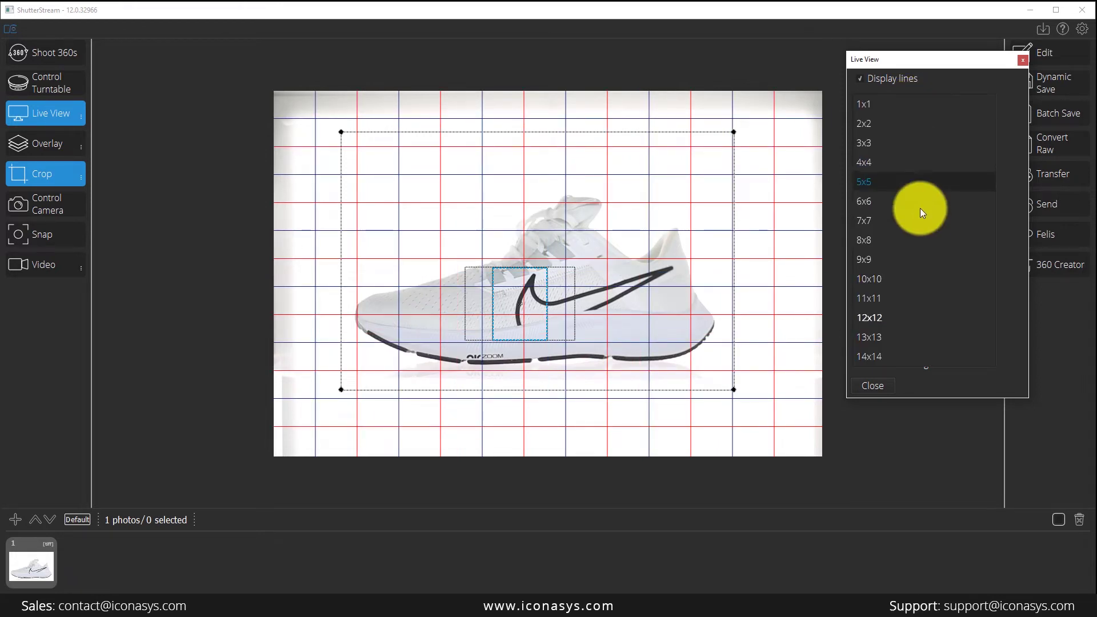
{"action": "left_click", "coordinate": [916, 181]}
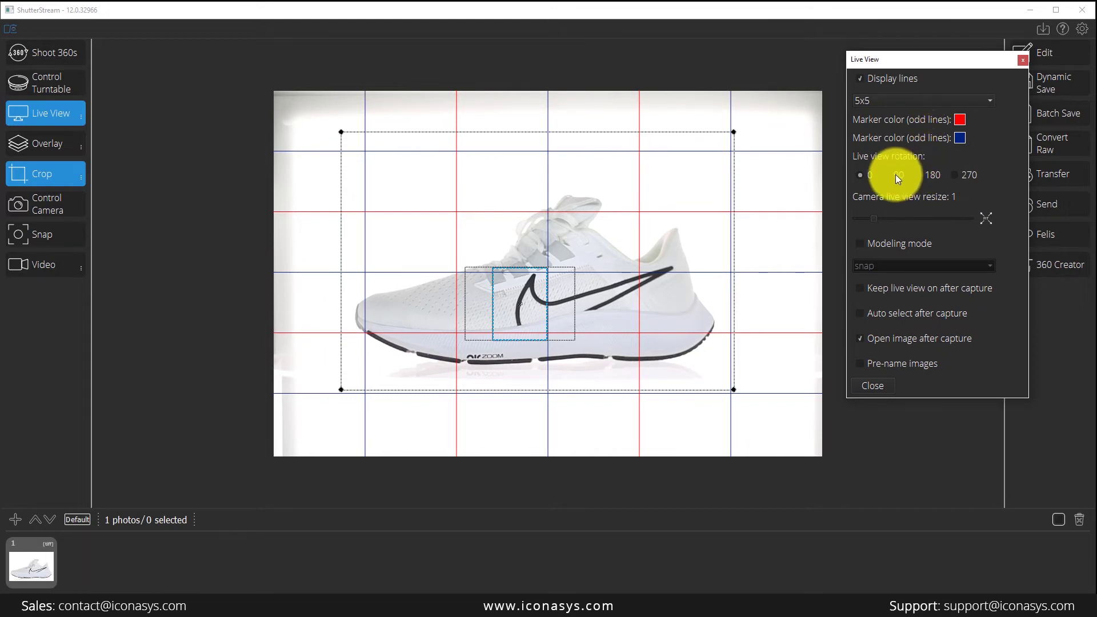
{"action": "left_click", "coordinate": [889, 175]}
{"action": "left_click", "coordinate": [931, 174]}
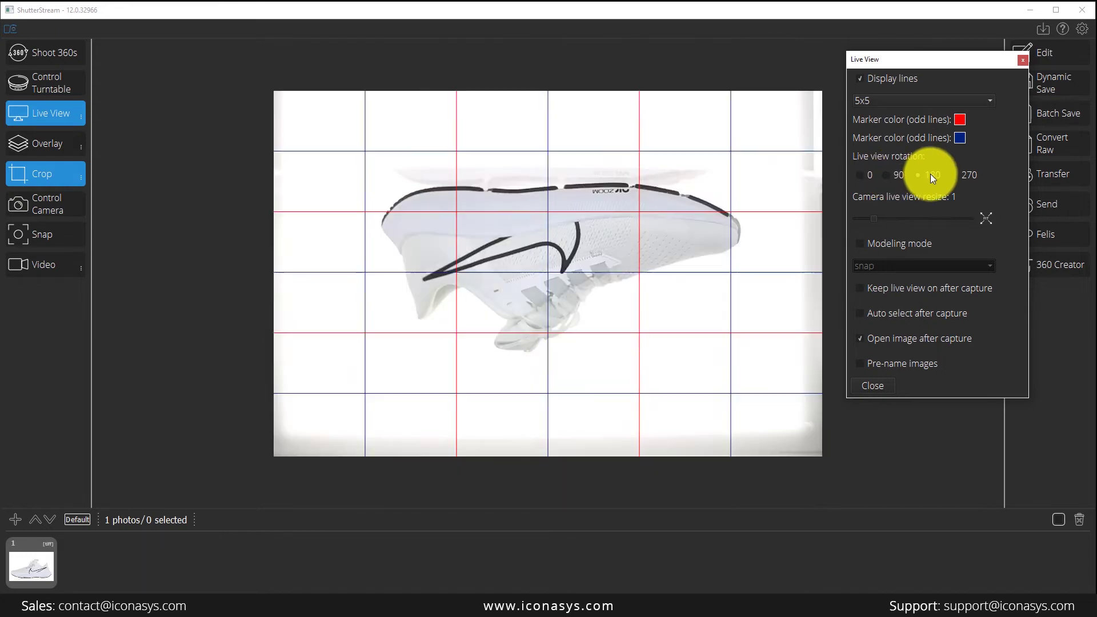
{"action": "left_click", "coordinate": [885, 176]}
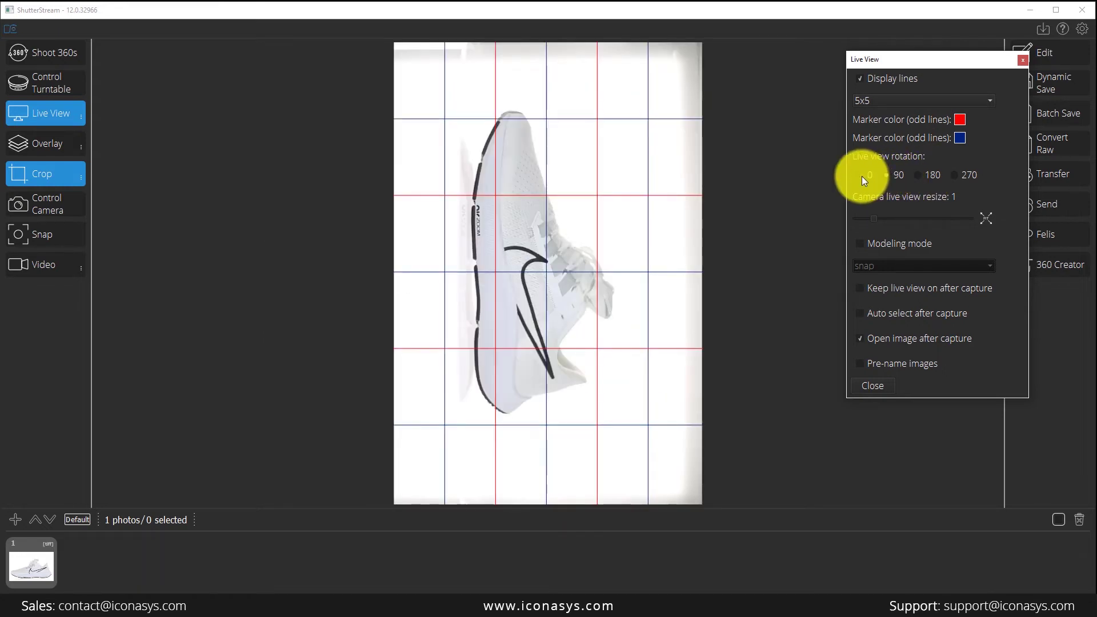
{"action": "left_click", "coordinate": [862, 176]}
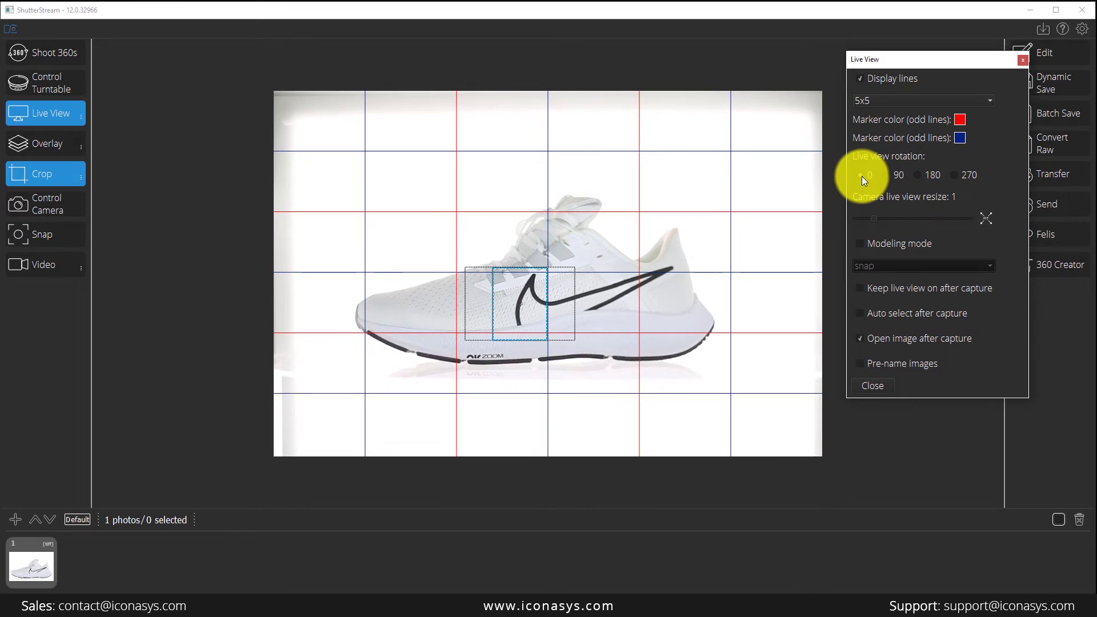
{"action": "left_click", "coordinate": [890, 177]}
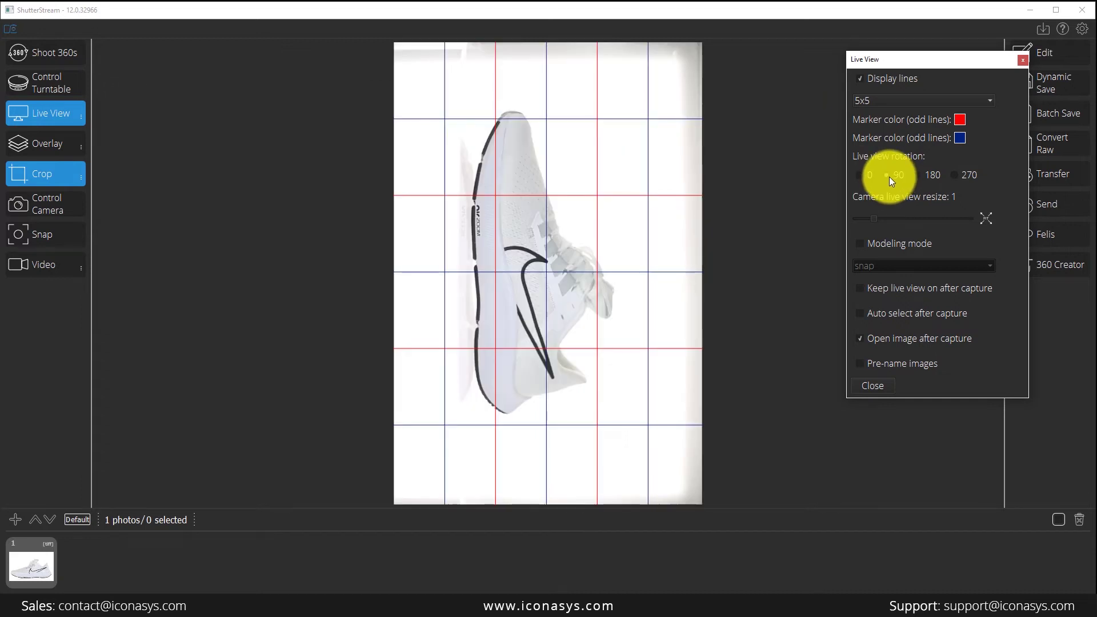
{"action": "left_click", "coordinate": [866, 177]}
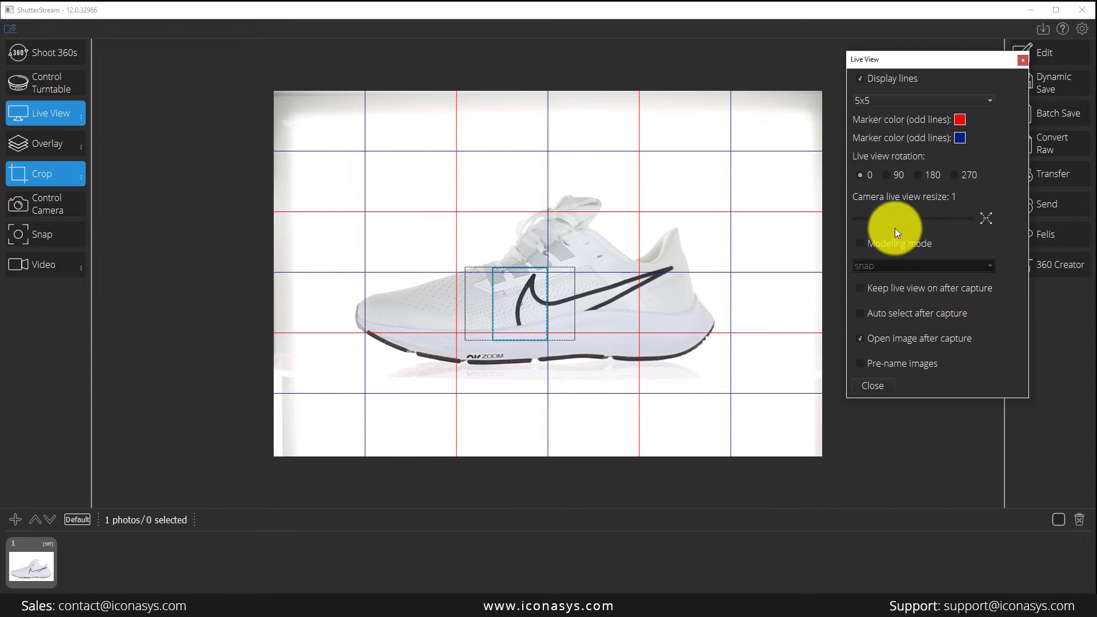
{"action": "left_click_drag", "start_coordinate": [875, 218], "coordinate": [875, 218]}
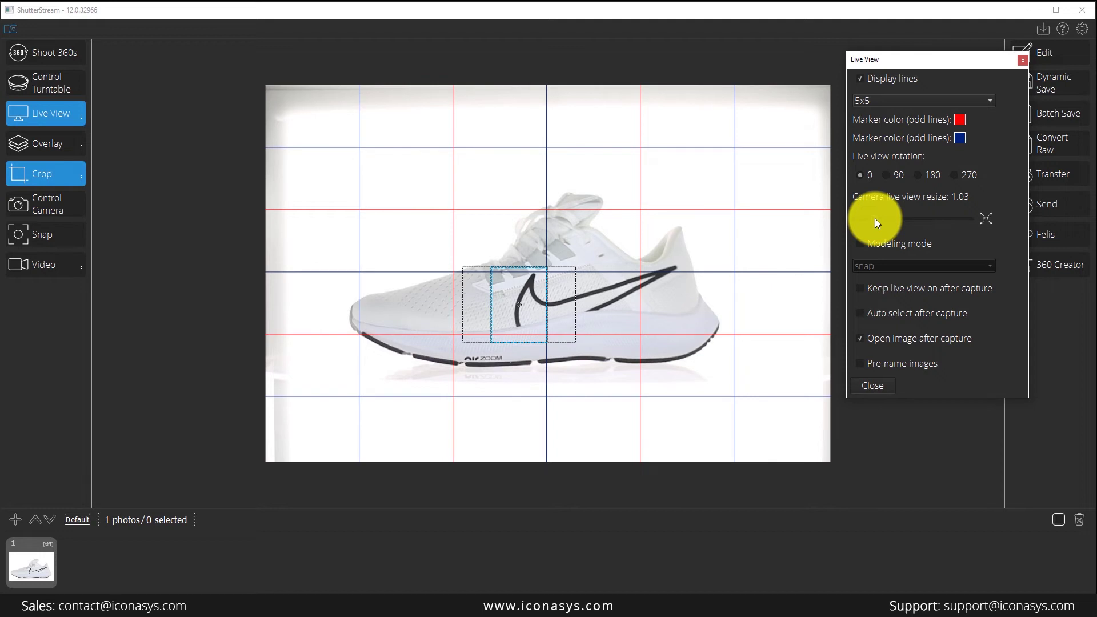
{"action": "left_click_drag", "start_coordinate": [875, 218], "coordinate": [866, 222]}
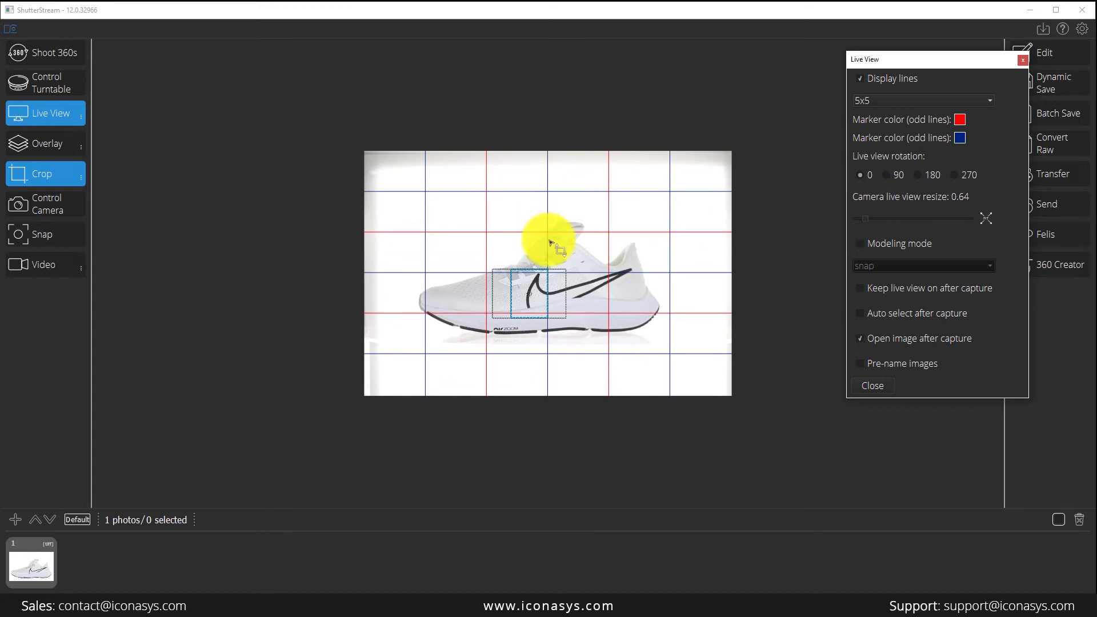
{"action": "left_click_drag", "start_coordinate": [864, 227], "coordinate": [877, 222]}
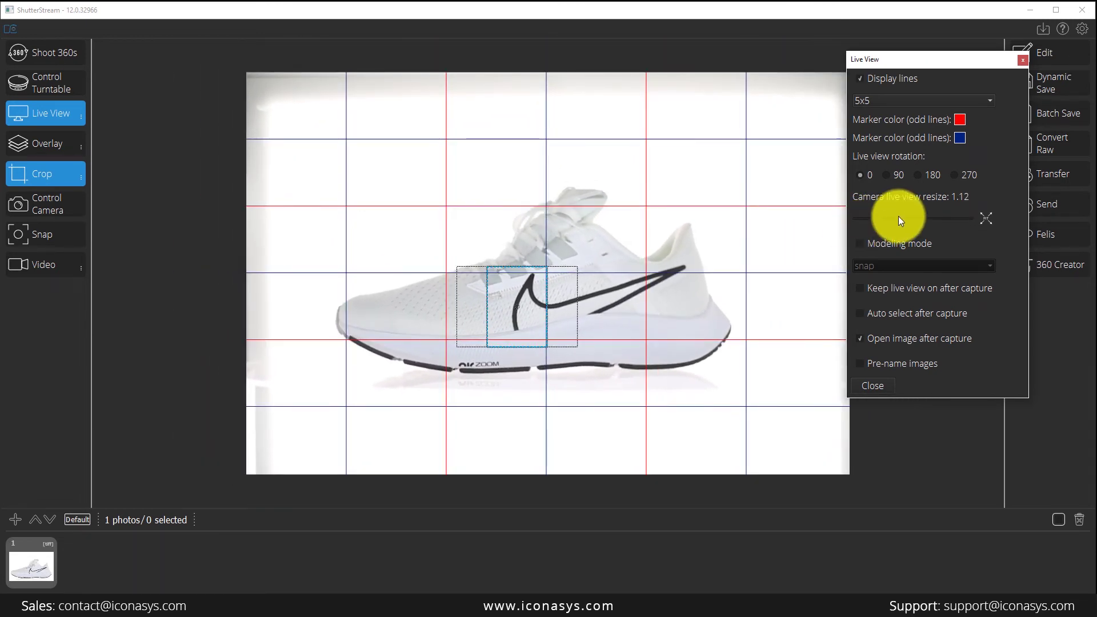
{"action": "left_click", "coordinate": [986, 218]}
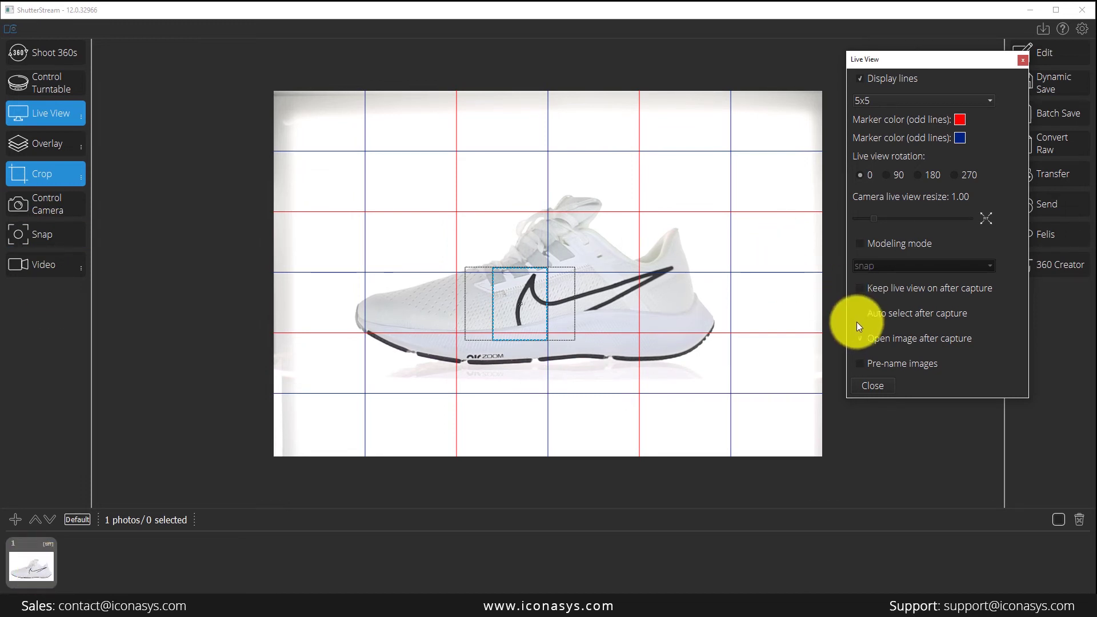
Step: Enable Keep live view on after capture, redraw the crop box, and snap two more photos
{"action": "left_click", "coordinate": [855, 289]}
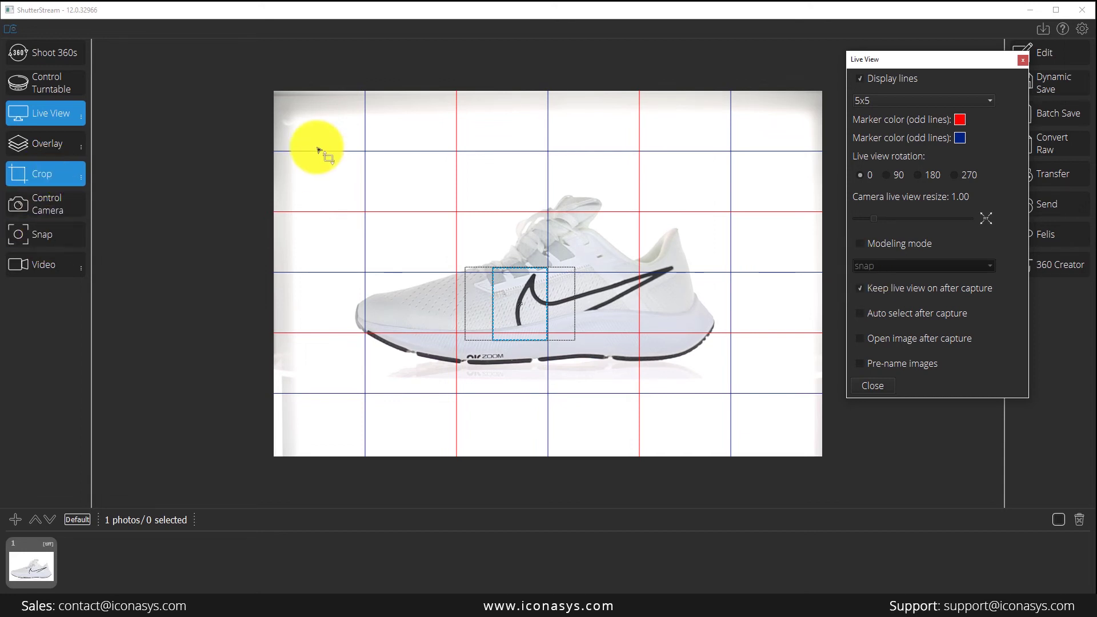
{"action": "left_click_drag", "start_coordinate": [327, 134], "coordinate": [738, 403]}
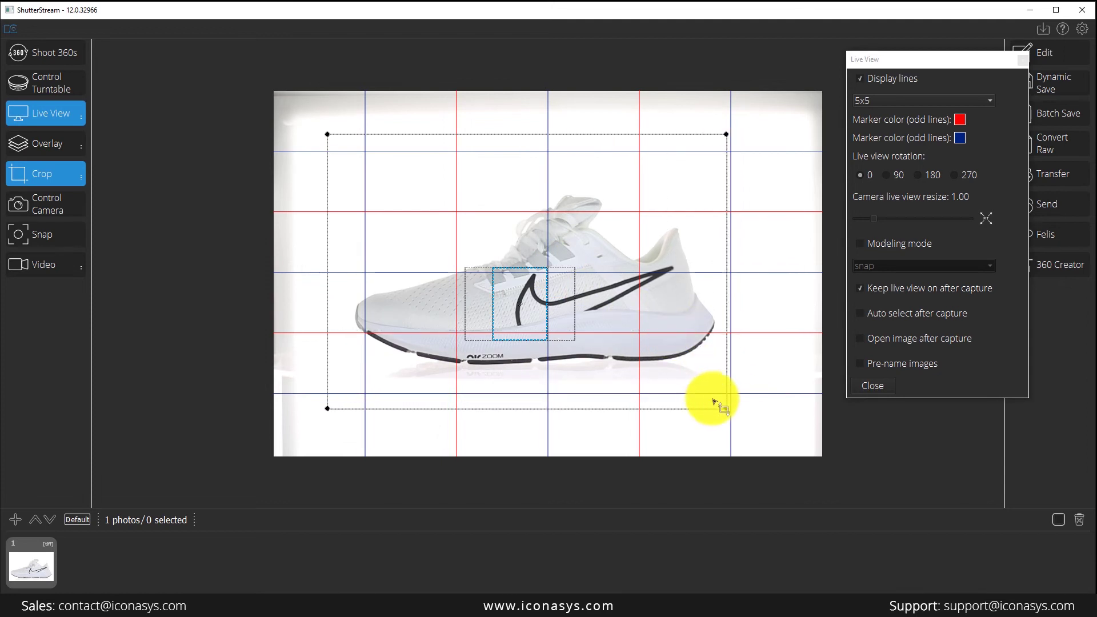
{"action": "left_click", "coordinate": [42, 235]}
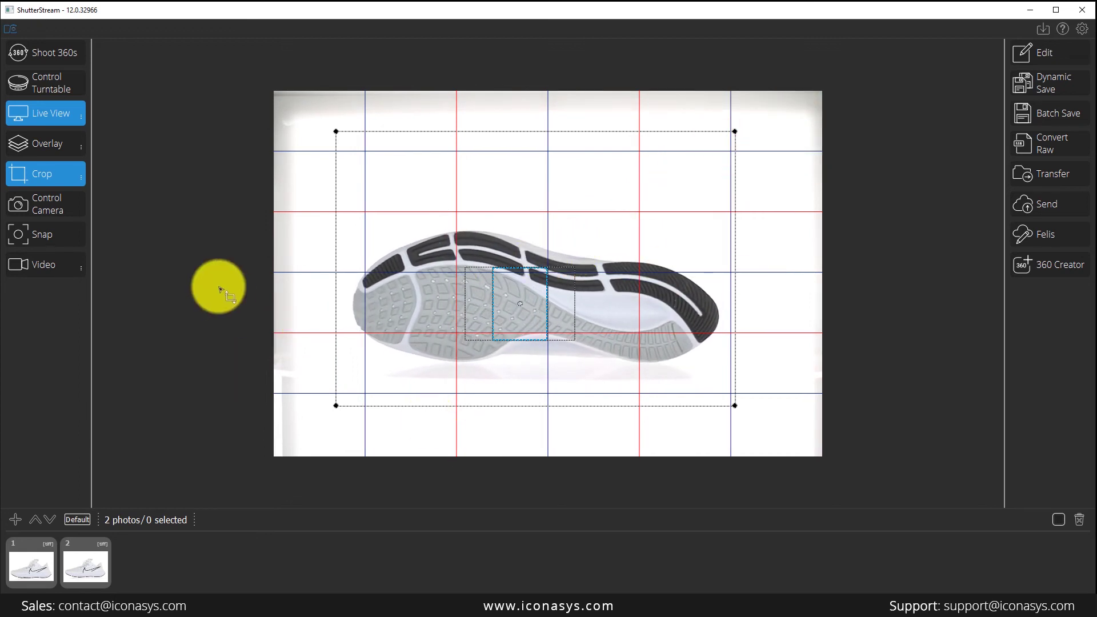
{"action": "left_click", "coordinate": [47, 233]}
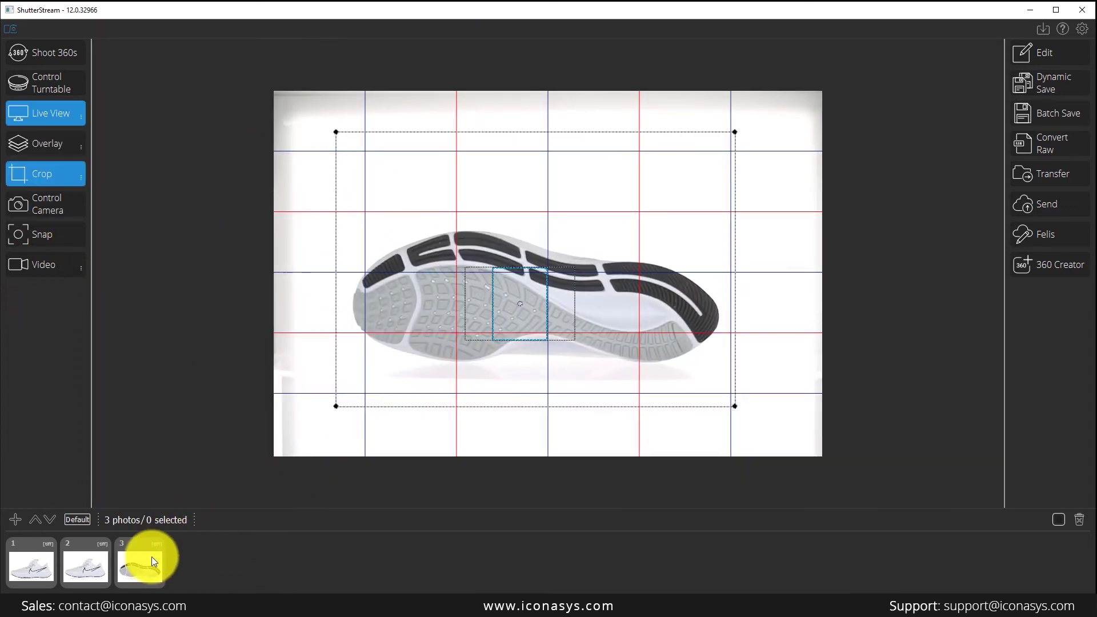
Step: View thumbnails 3 and 2, then reopen Live View and its settings panel
{"action": "left_click", "coordinate": [147, 560]}
{"action": "left_click", "coordinate": [83, 570]}
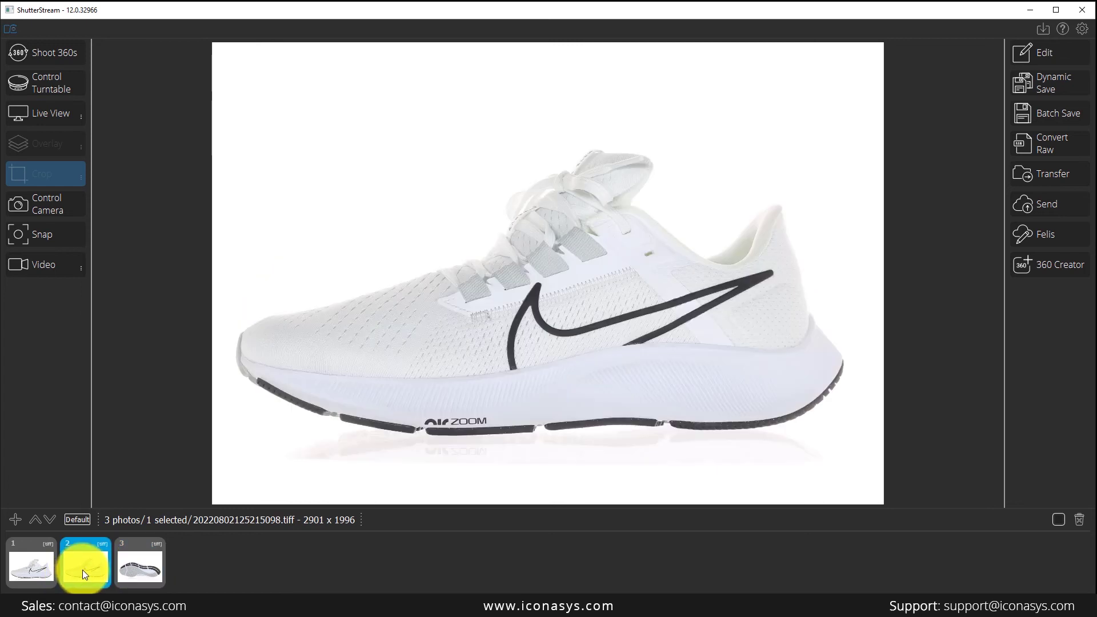
{"action": "left_click", "coordinate": [64, 110]}
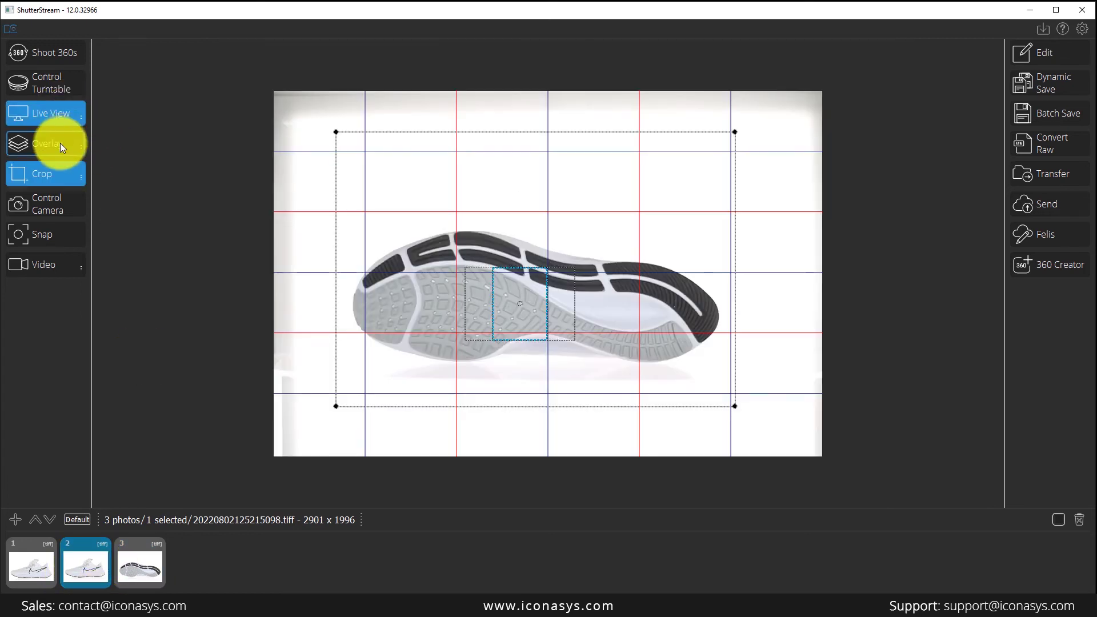
{"action": "left_click", "coordinate": [81, 115]}
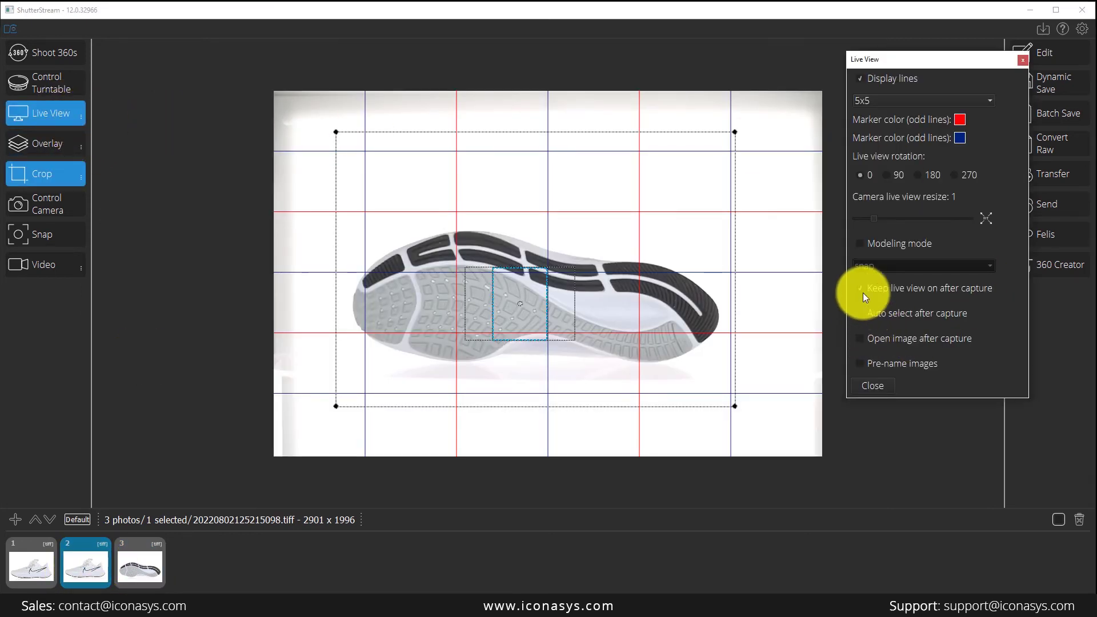
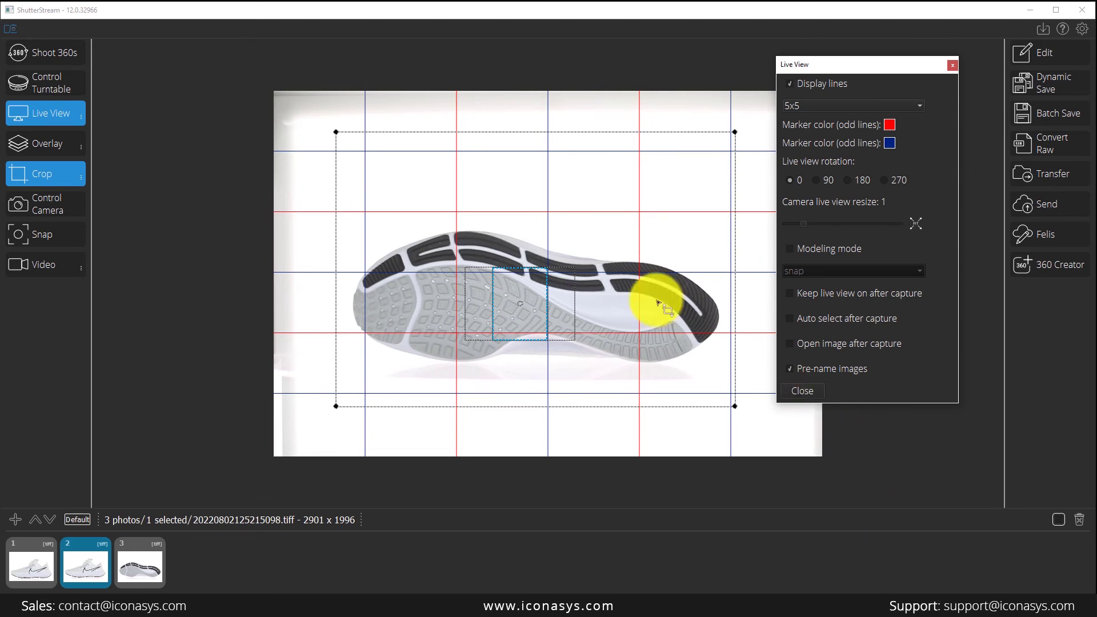
Step: Take a snapshot of the shoe sole from the live camera feed
{"action": "left_click", "coordinate": [26, 236]}
{"action": "left_click_drag", "start_coordinate": [868, 57], "coordinate": [659, 77]}
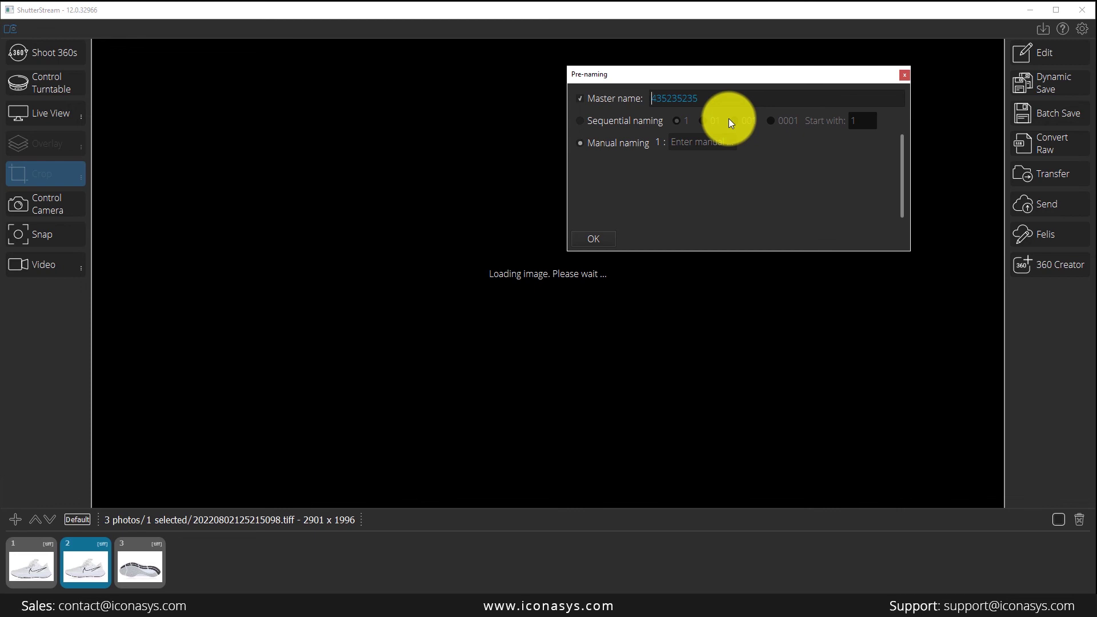
{"action": "type", "text": "9559595995"}
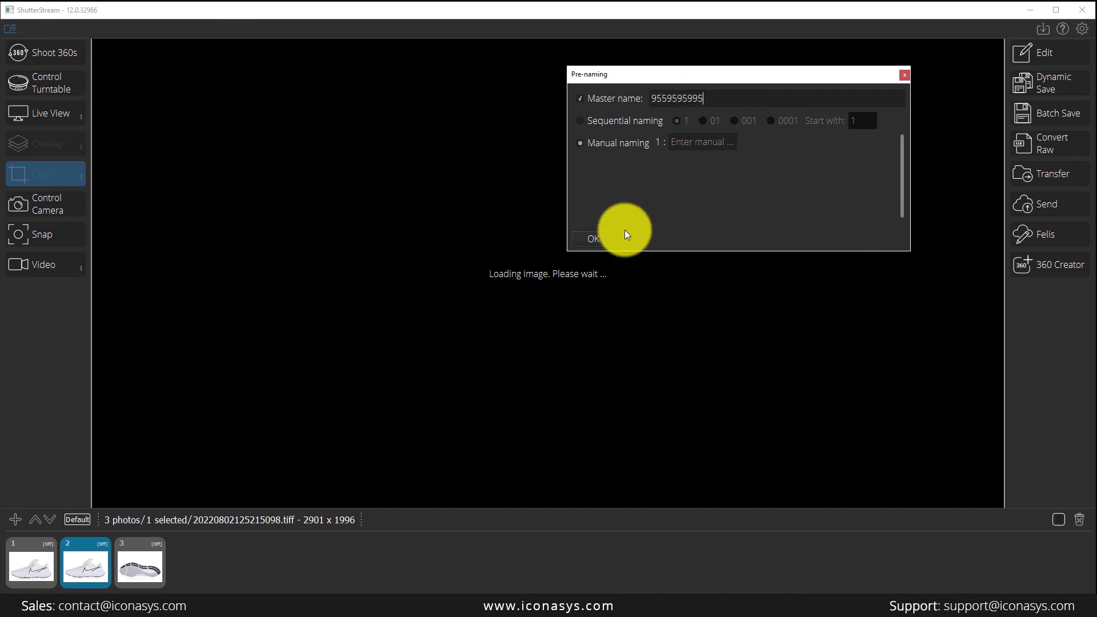
{"action": "left_click", "coordinate": [600, 240]}
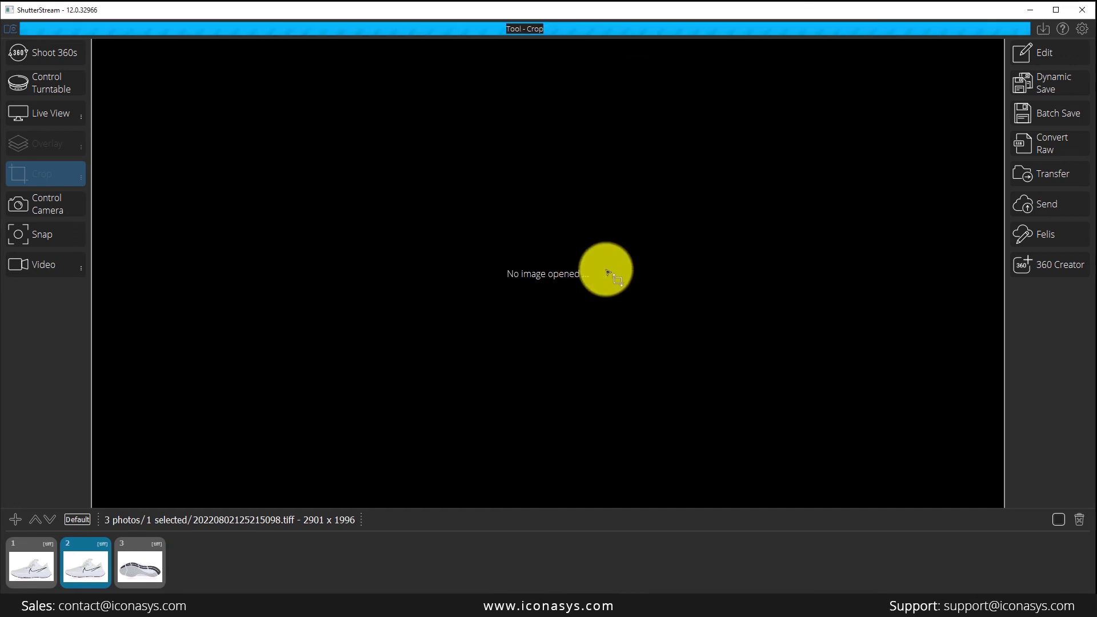
Step: Review photo 4, 9559595995.tiff, then resume the Live View camera feed
{"action": "left_click", "coordinate": [216, 570]}
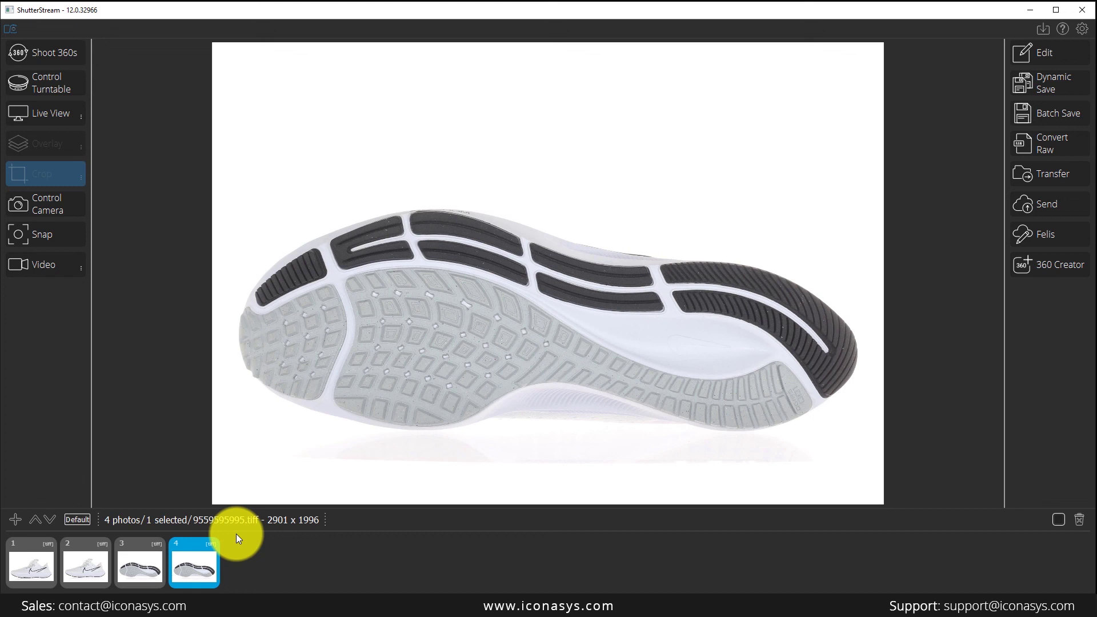
{"action": "left_click", "coordinate": [54, 123]}
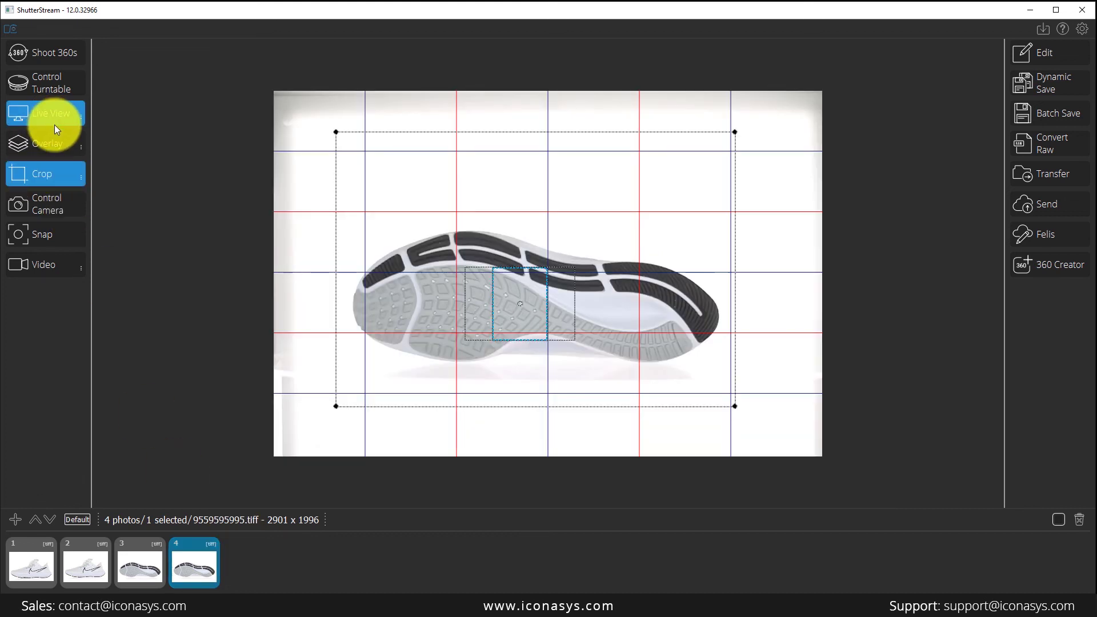